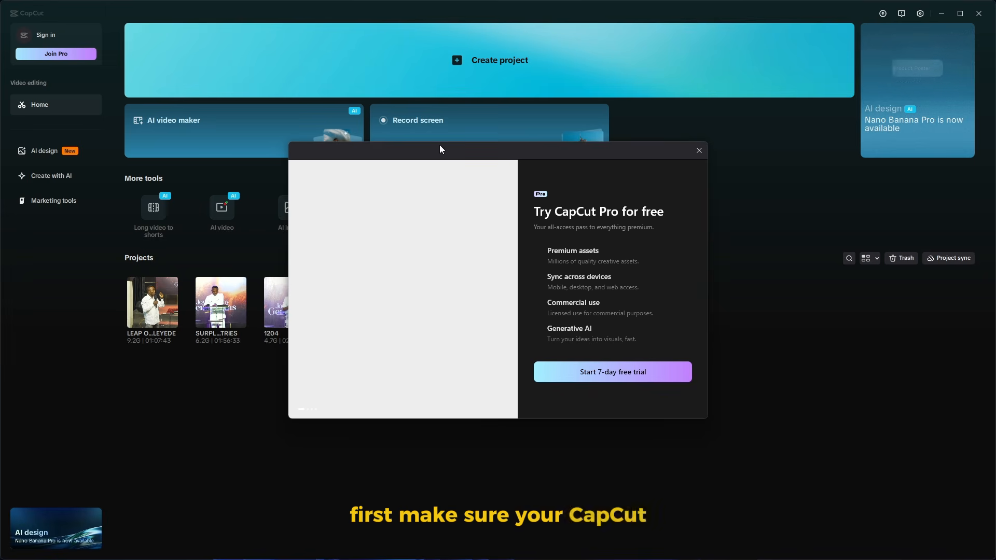
- Dismiss the free Pro trial offer and create a new video project
click(698, 151)
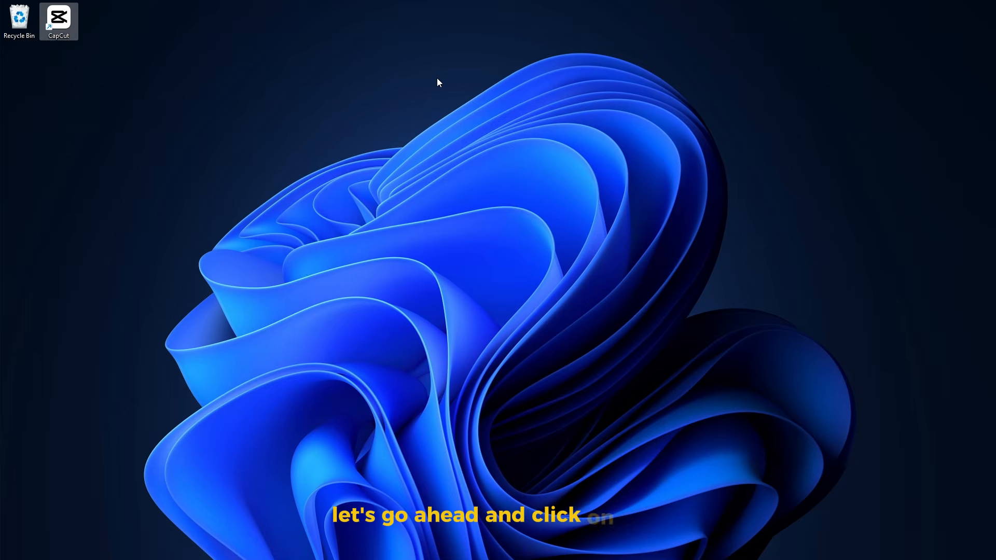
click(435, 80)
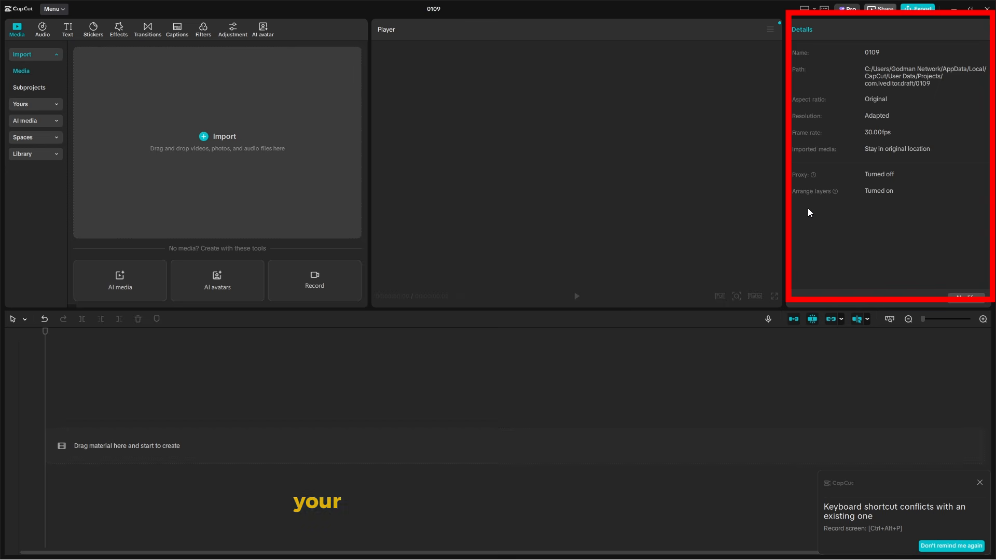
- Open the project settings and rename the project as Capcut tutorial
click(956, 299)
double_click(510, 206)
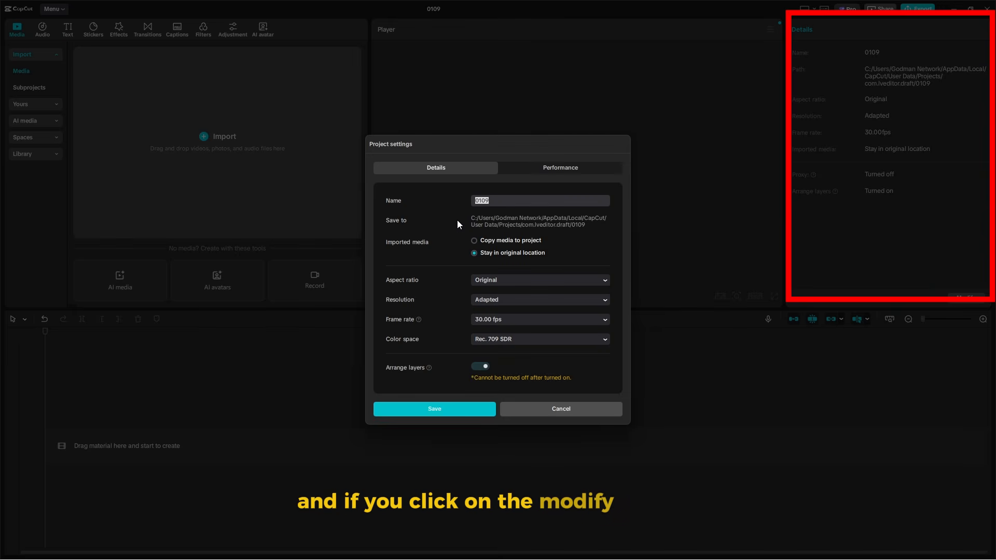
text(Cap)
text(su)
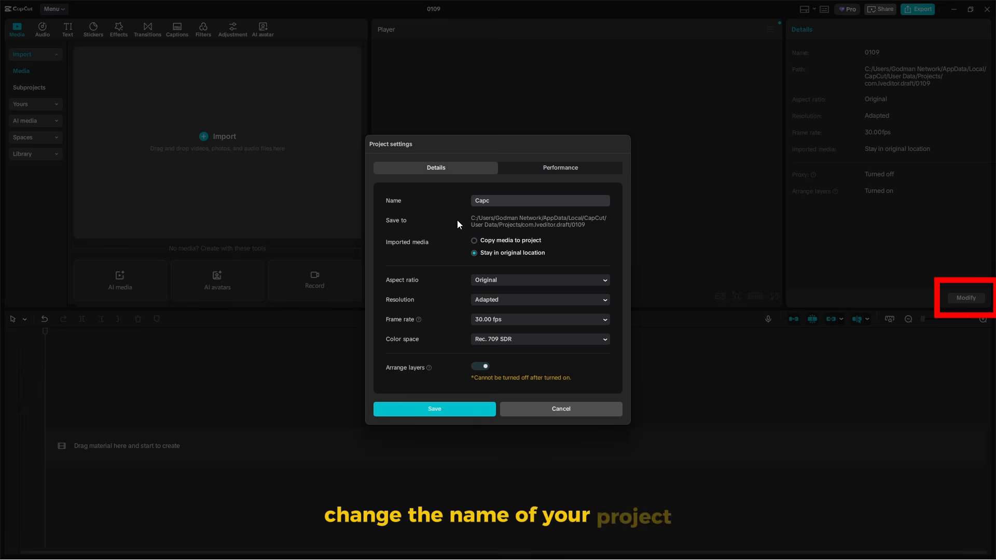
text(ut tutorial)
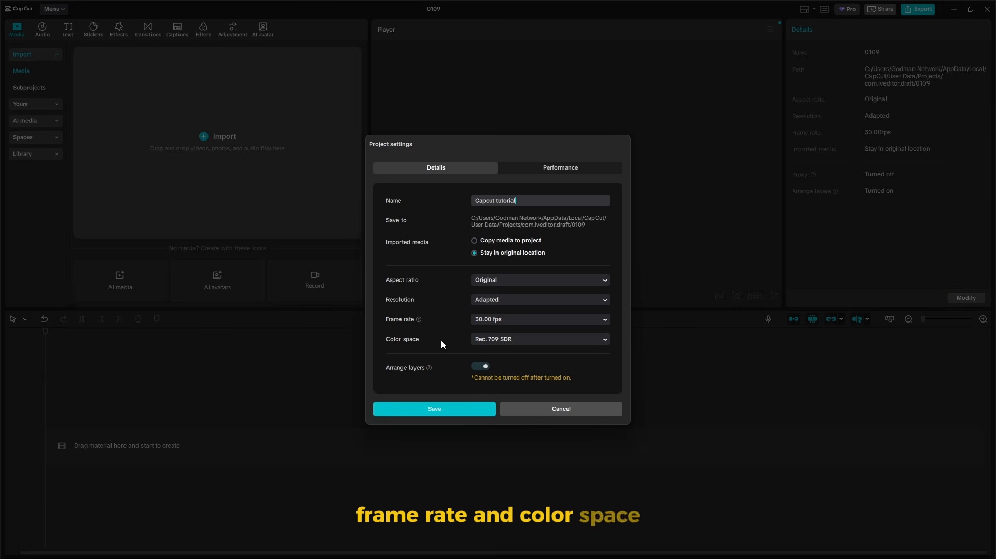
- Turn on Proxy in the project's performance settings, save them, and dismiss the keyboard shortcut conflict notice
click(571, 170)
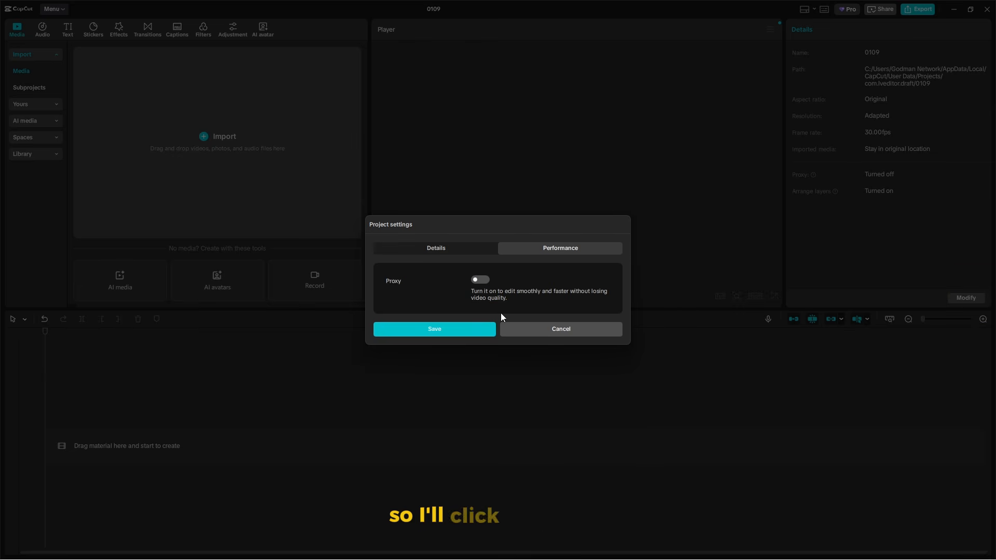
click(480, 280)
click(435, 329)
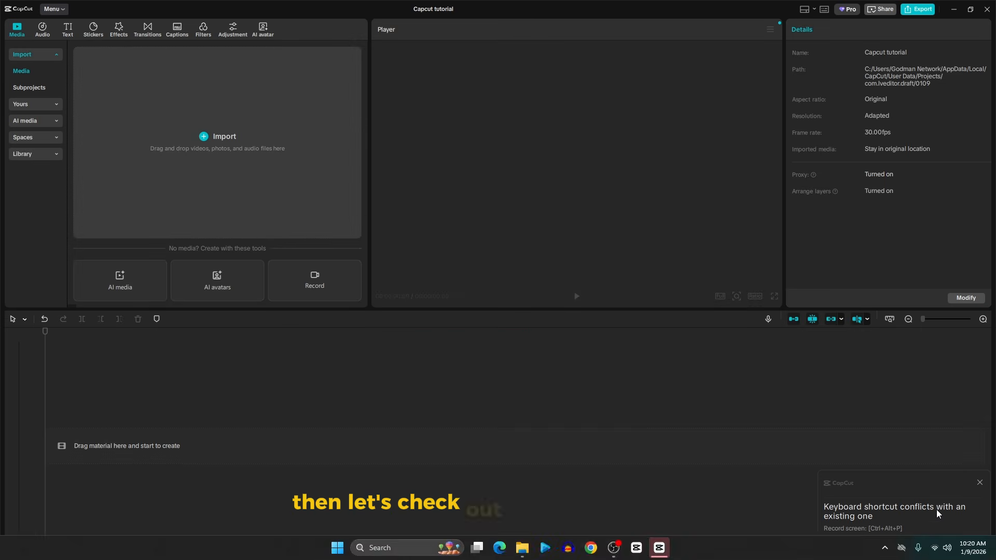
click(979, 482)
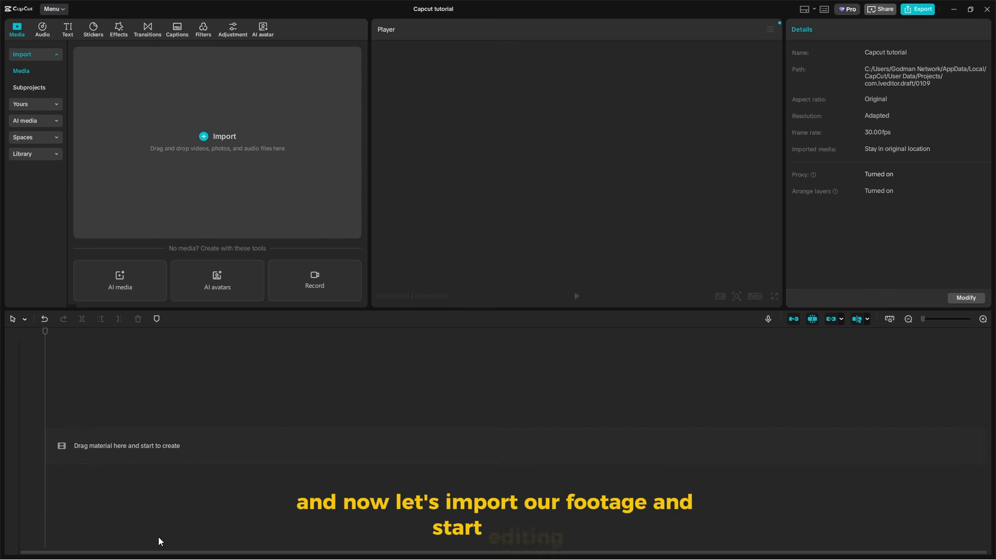
- Import clip 1, Clip 2 and Clip 3 from the Music folder into the project
click(216, 155)
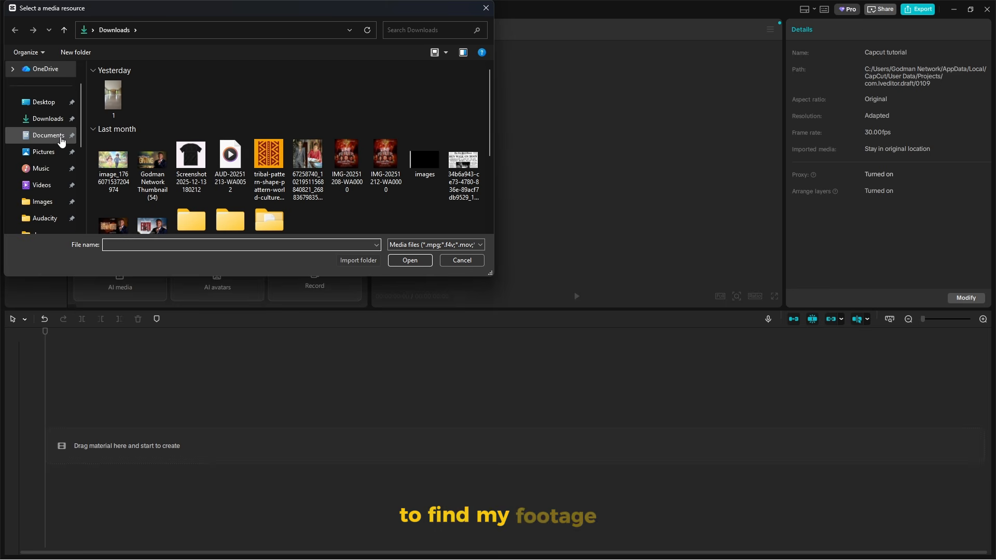
click(59, 174)
drag(116, 155, 244, 104)
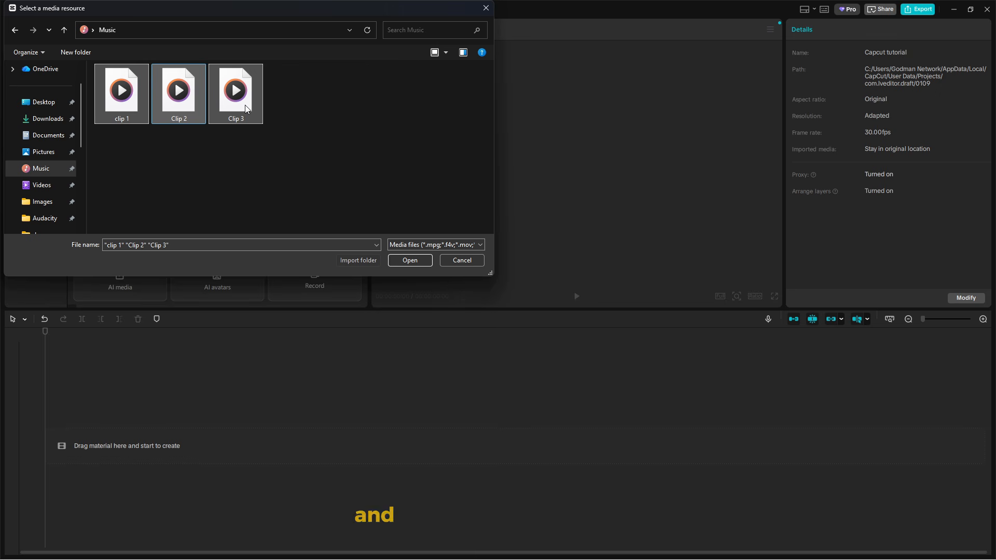
click(413, 261)
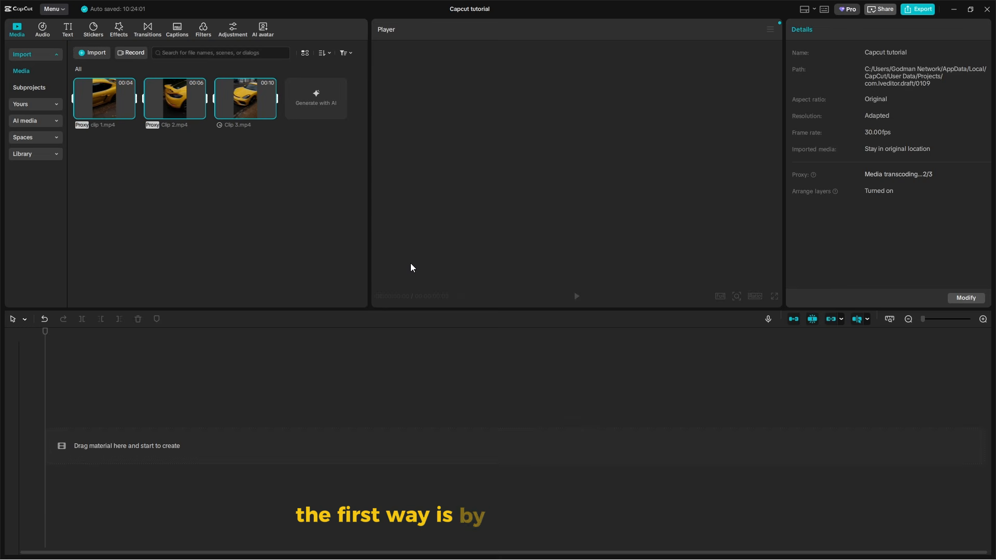
- Add all three imported clips together to the main track of the timeline
mouse_move(97, 114)
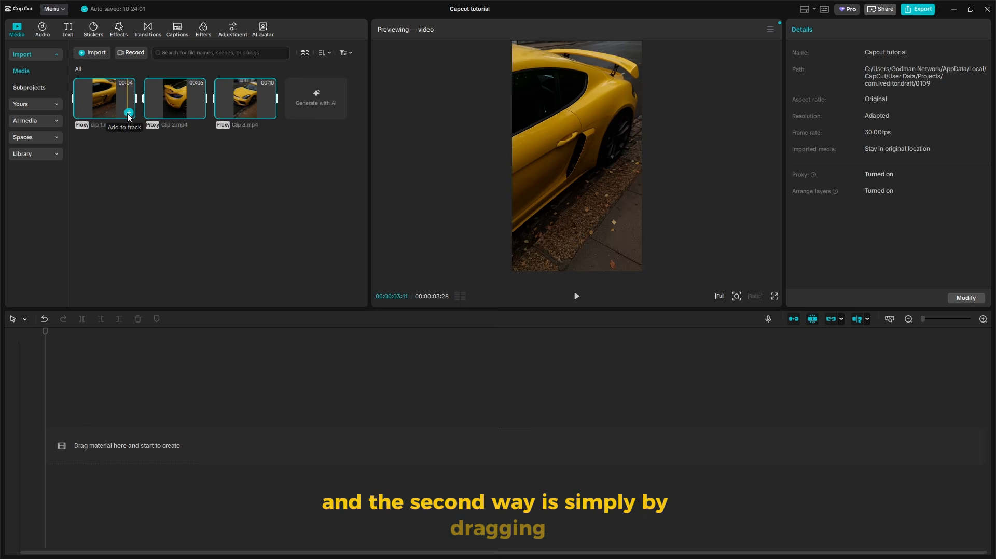
mouse_move(248, 101)
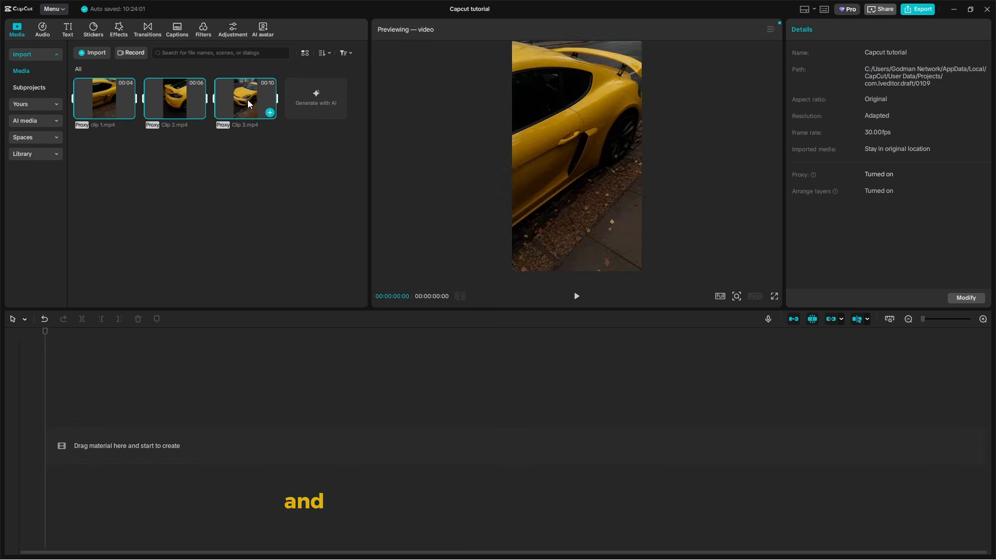
drag(247, 100, 112, 435)
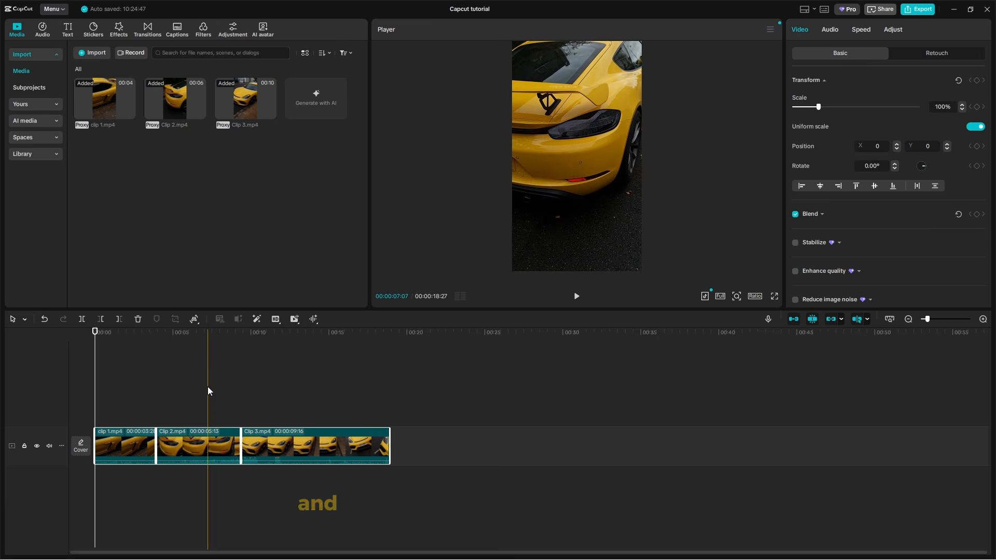
- Place the playhead at 00:00:07:02 in Clip 2 and zoom the timeline in and out around it
click(205, 390)
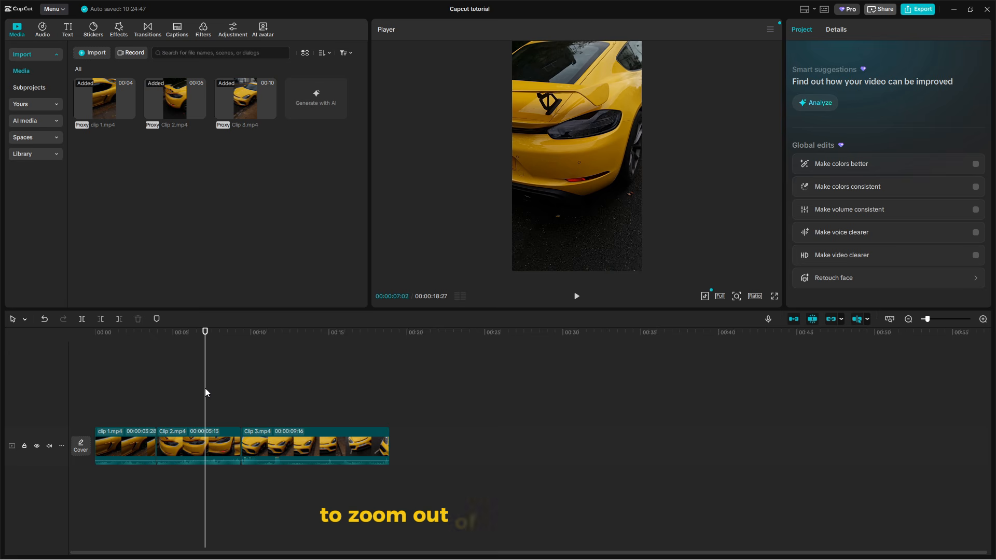
key(ctrl+plus)
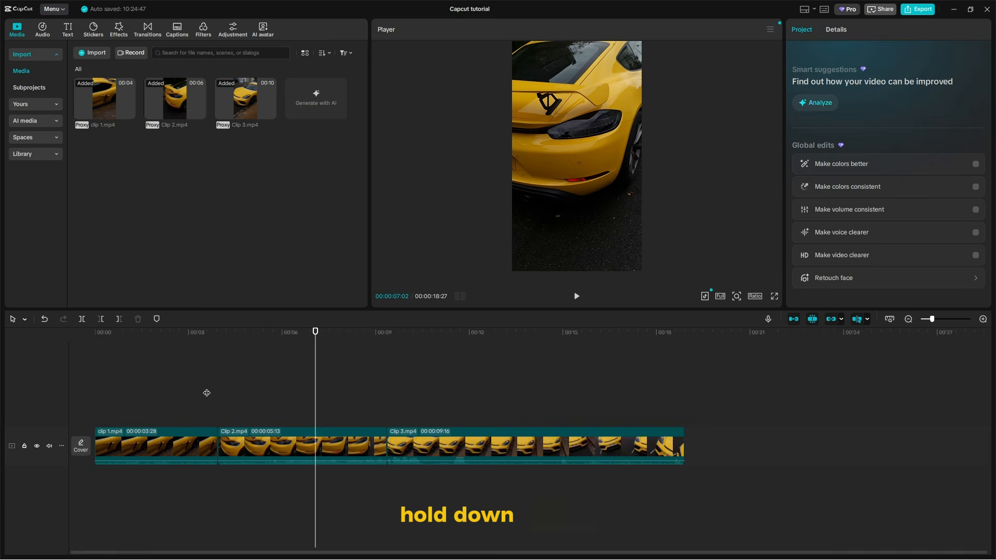
key(ctrl+minus)
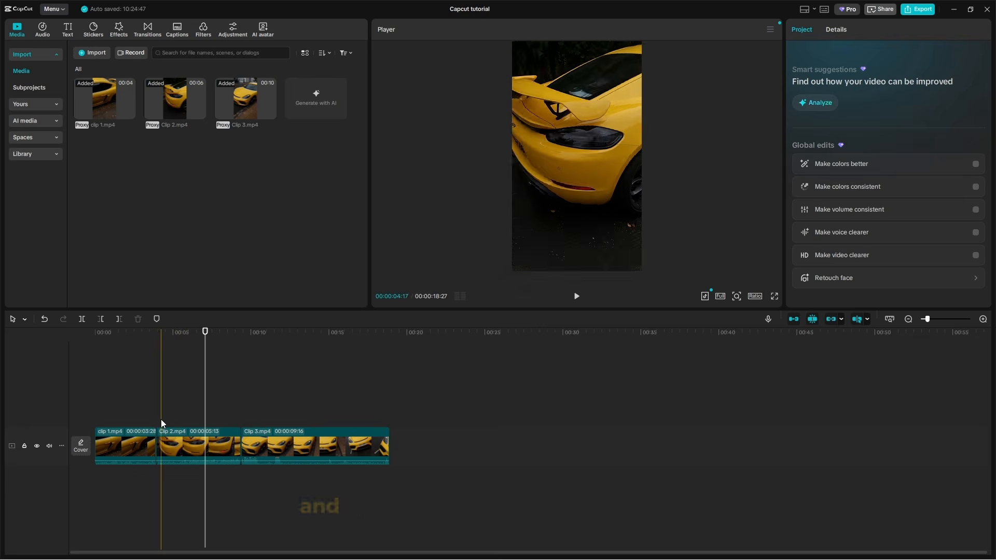
ctrl+scroll(184, 447, up, 1)
scroll(185, 448, up, 5)
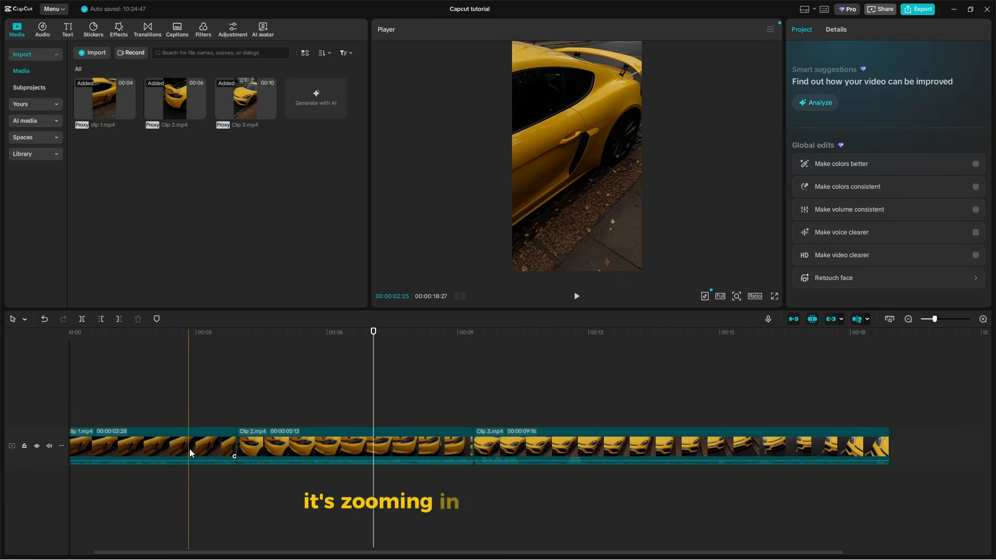
scroll(189, 449, up, 1)
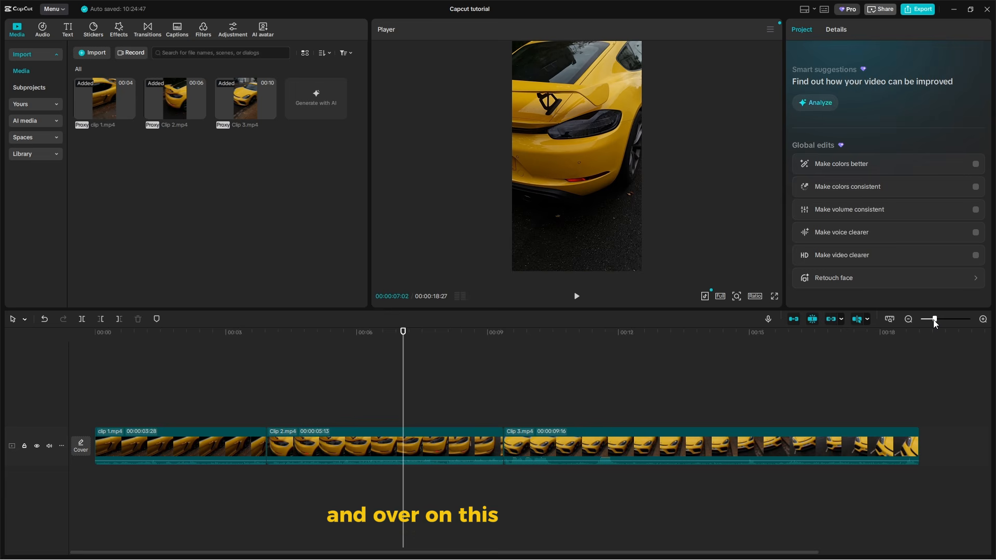
mouse_move(934, 320)
mouse_down()
mouse_move(946, 321)
mouse_move(932, 322)
mouse_up()
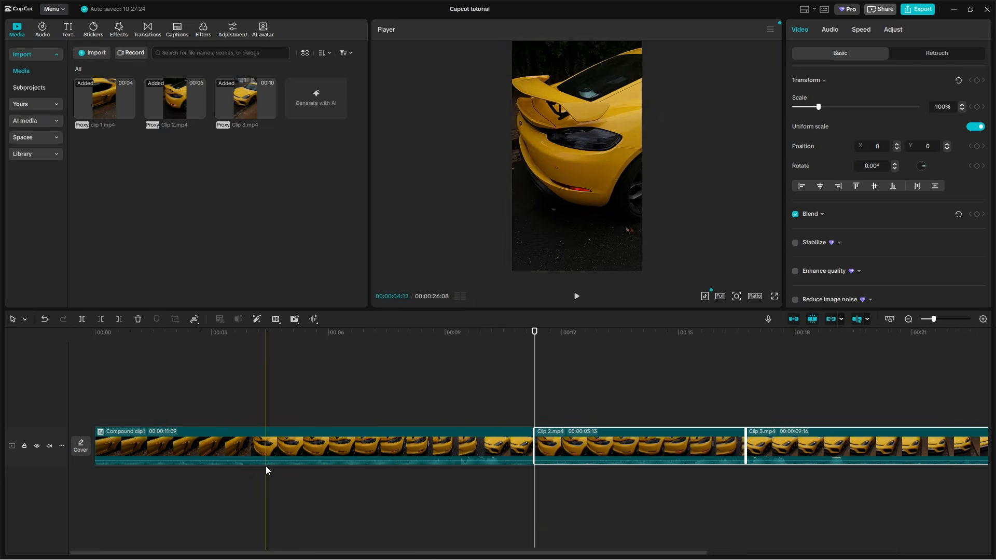
- Move the playhead to 00:00:07:08 within the compound clip and select that clip
scroll(266, 466, down, 1)
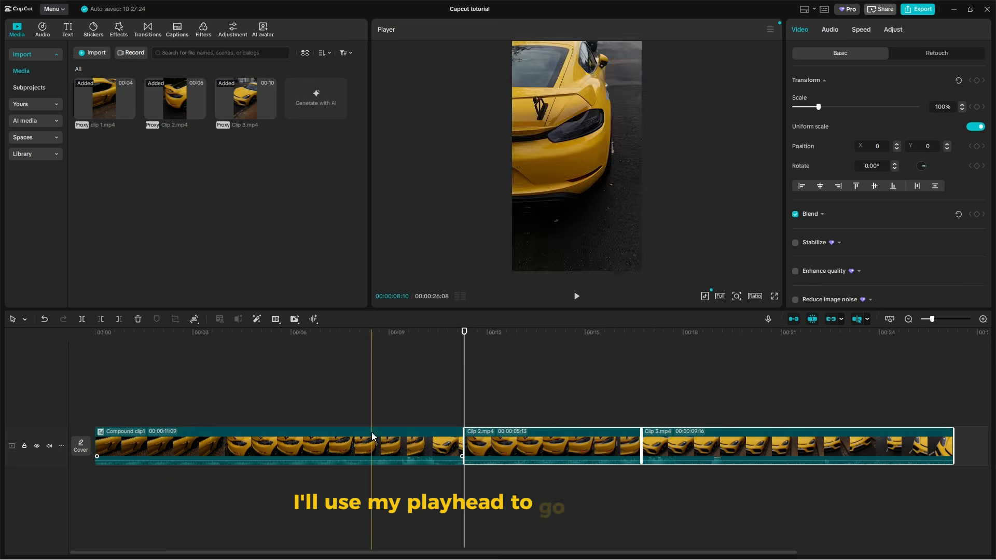
drag(466, 362, 296, 369)
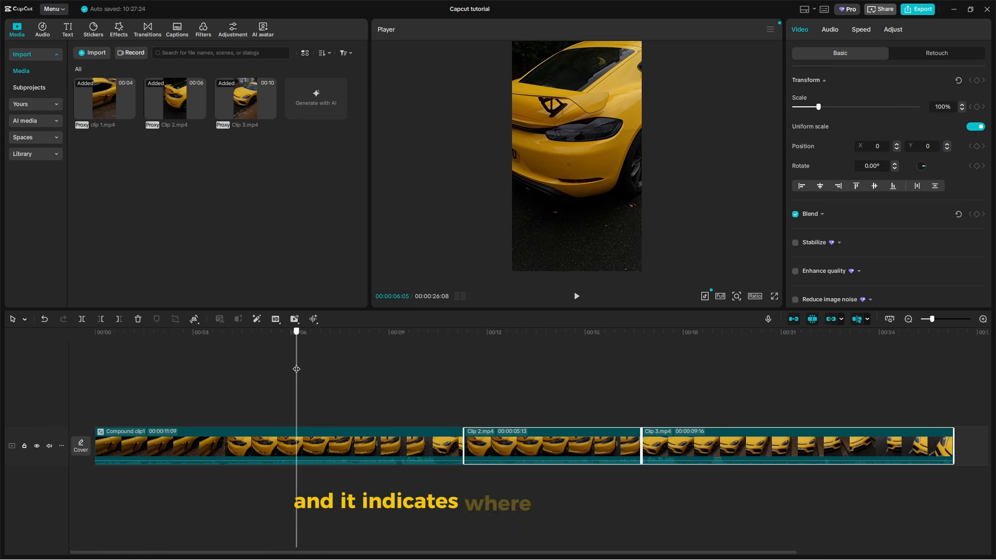
drag(296, 369, 314, 372)
mouse_move(317, 373)
mouse_down()
mouse_move(338, 373)
mouse_move(286, 373)
mouse_move(333, 372)
mouse_up()
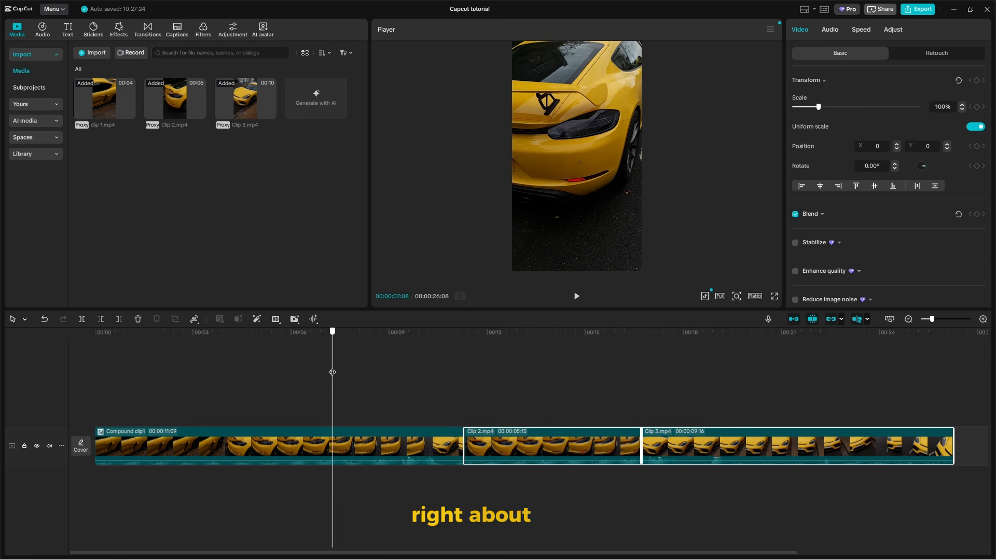
click(335, 443)
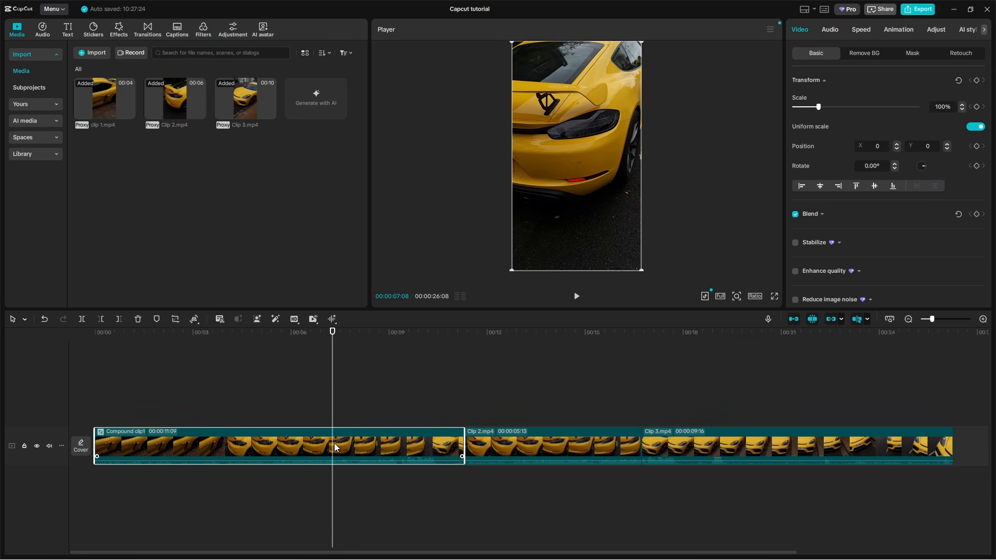
- Try splitting the compound clip at the playhead and deleting its second part, and undo these edits
click(81, 319)
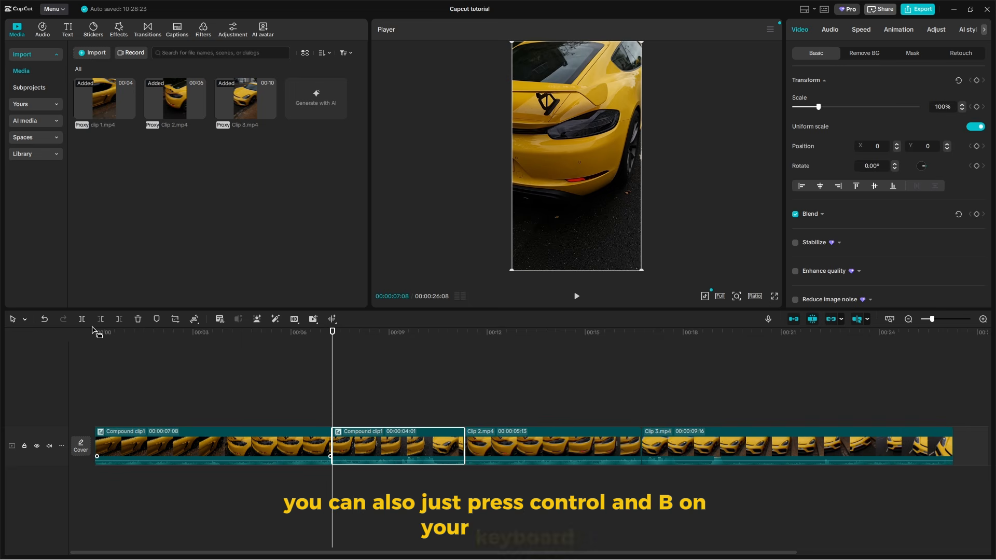
key(ctrl+z)
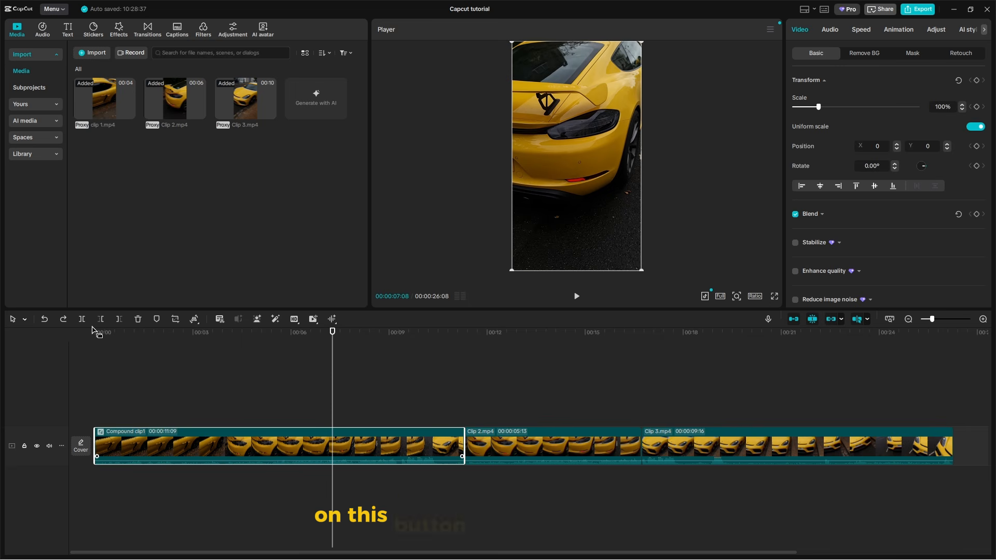
key(ctrl+b)
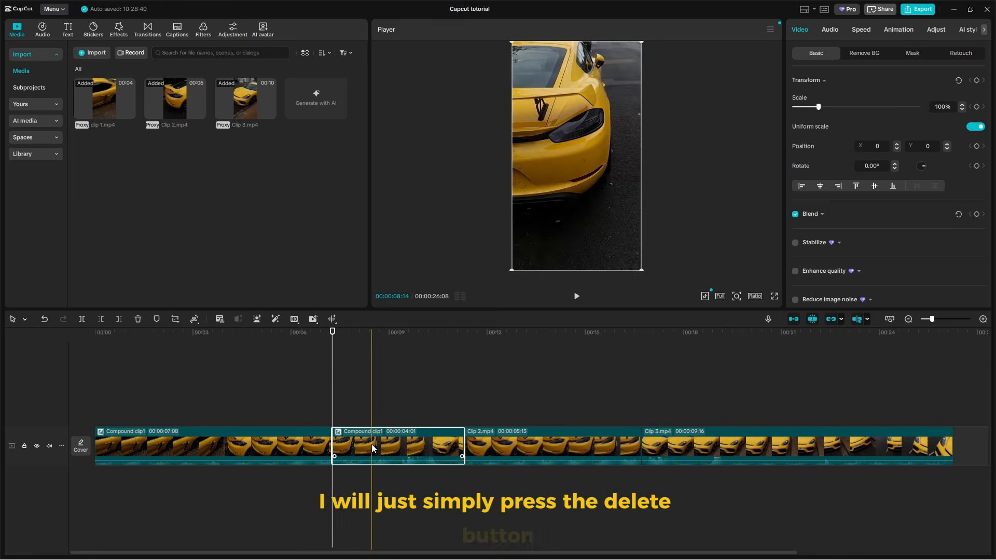
key(Delete)
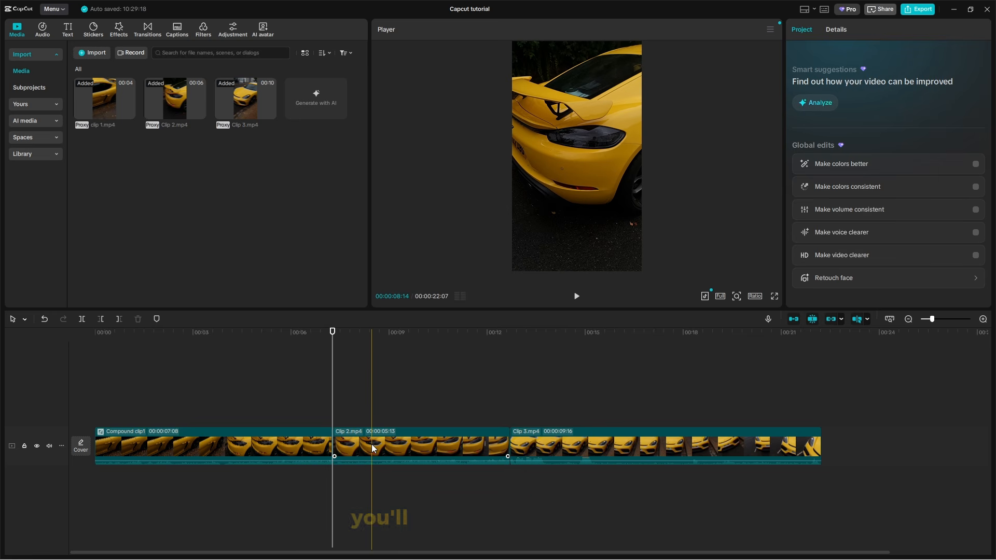
key(ctrl+z)
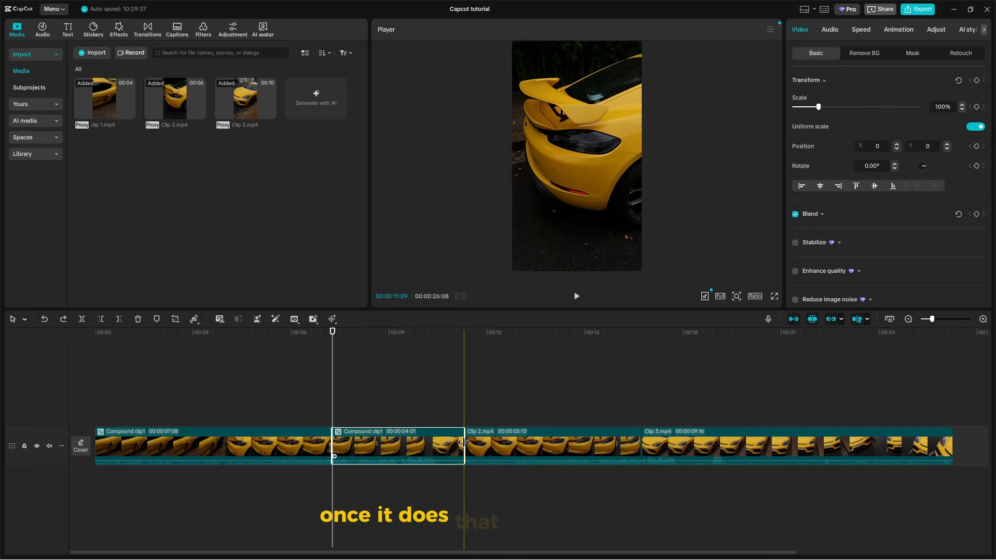
key(ctrl+shift+z)
- Try to trim the compound clip's end back to the playhead, and undo the trim
drag(463, 442, 332, 468)
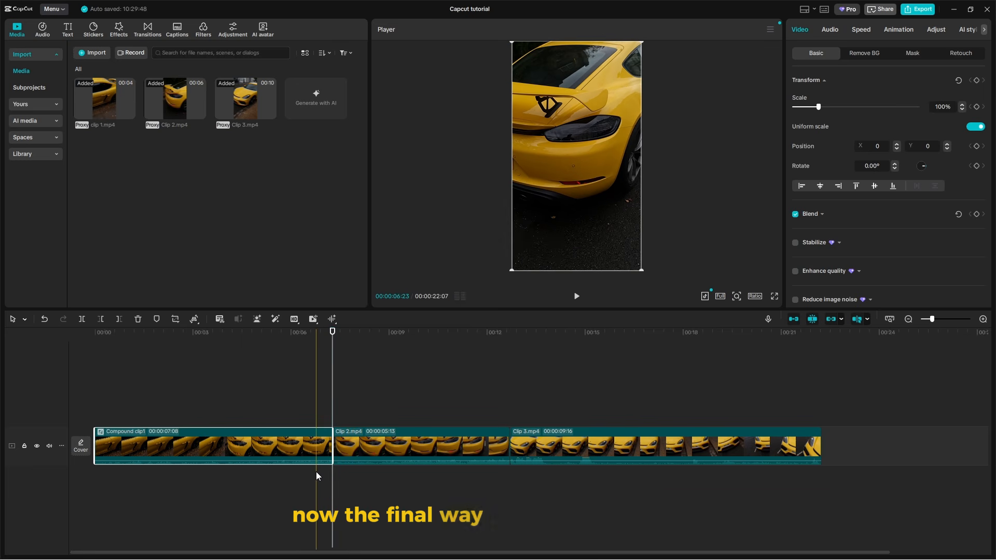
key(ctrl+z)
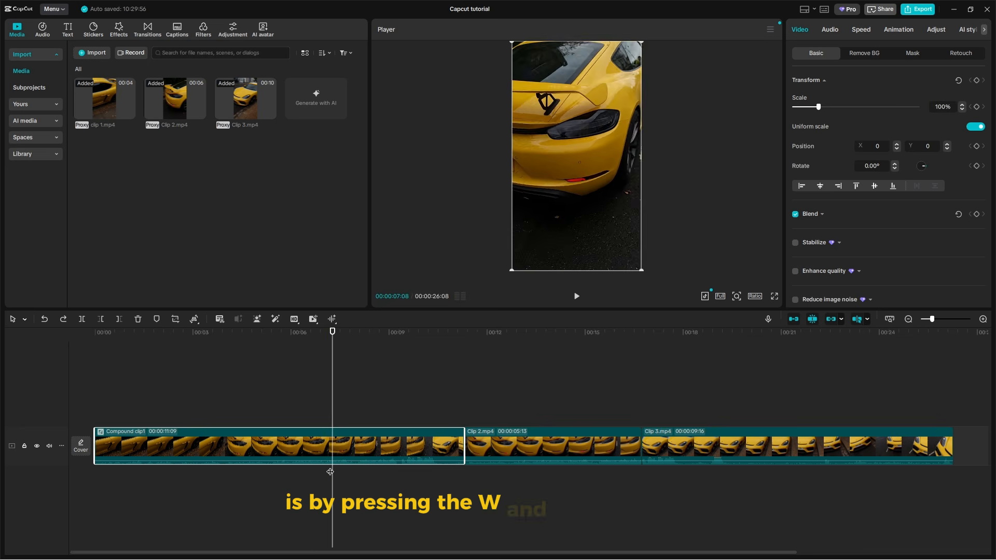
- Cut away the part of the compound clip after the playhead, closing the gap to Clip 2
key(w)
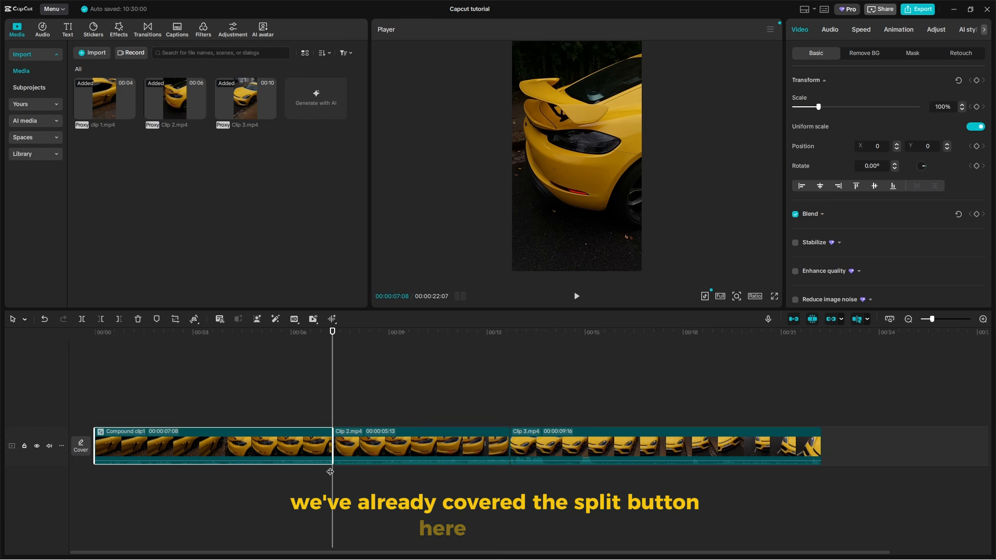
click(23, 319)
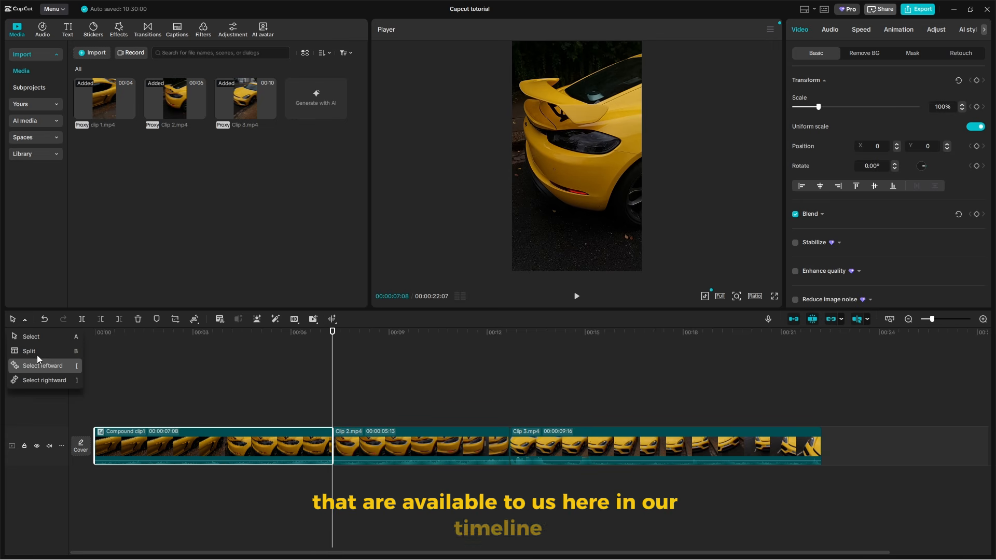
click(25, 320)
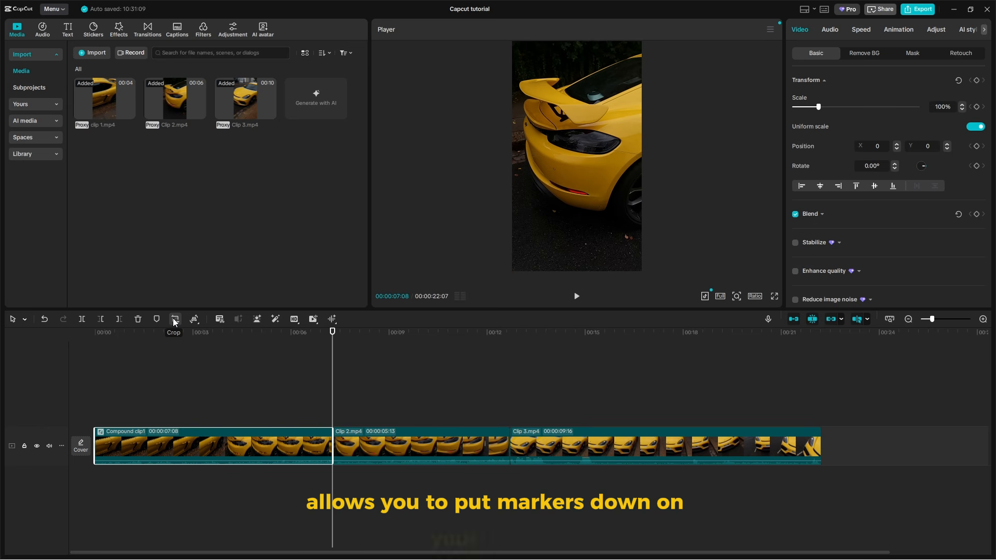
click(195, 319)
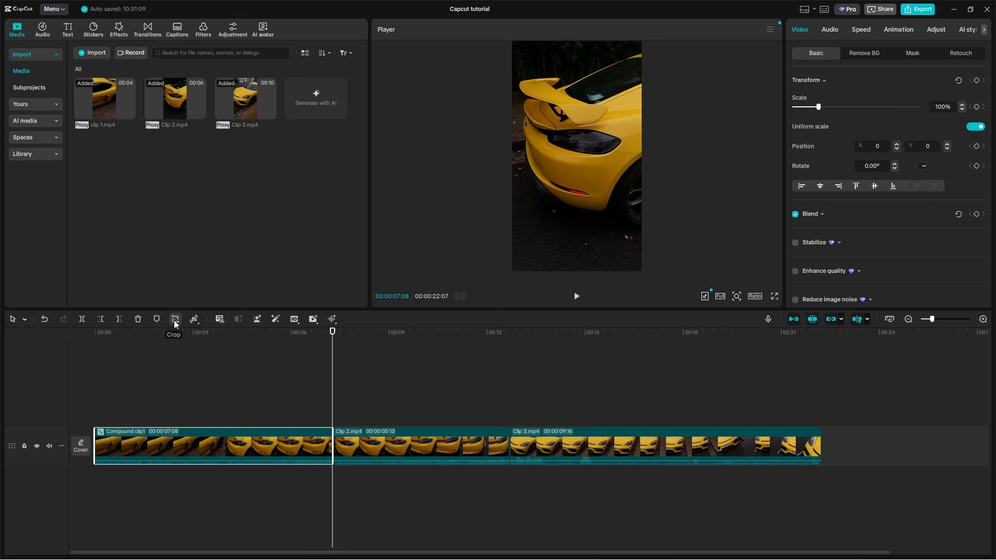
- Play back the footage from about 00:00:05:18 across the cut between the compound clip and Clip 2
drag(332, 354, 275, 355)
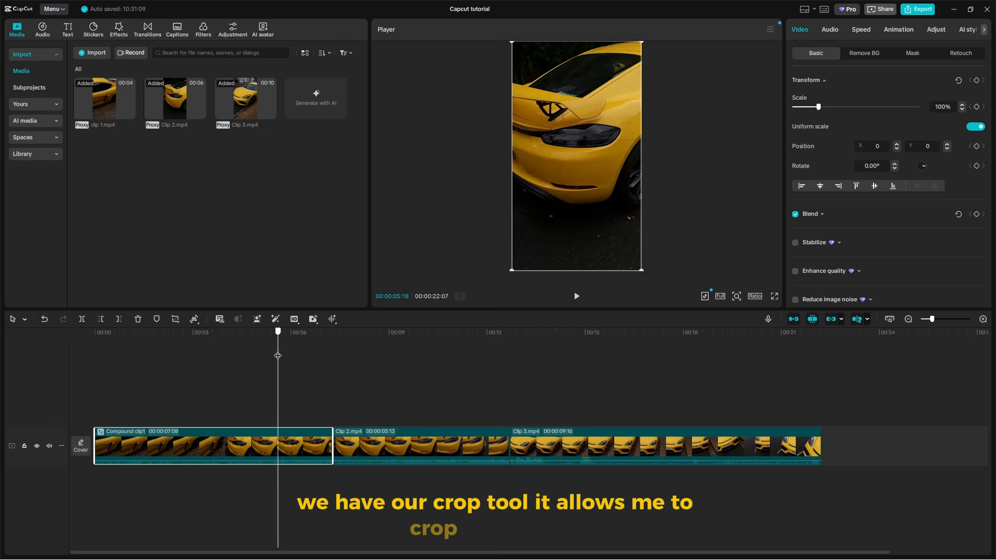
key(space)
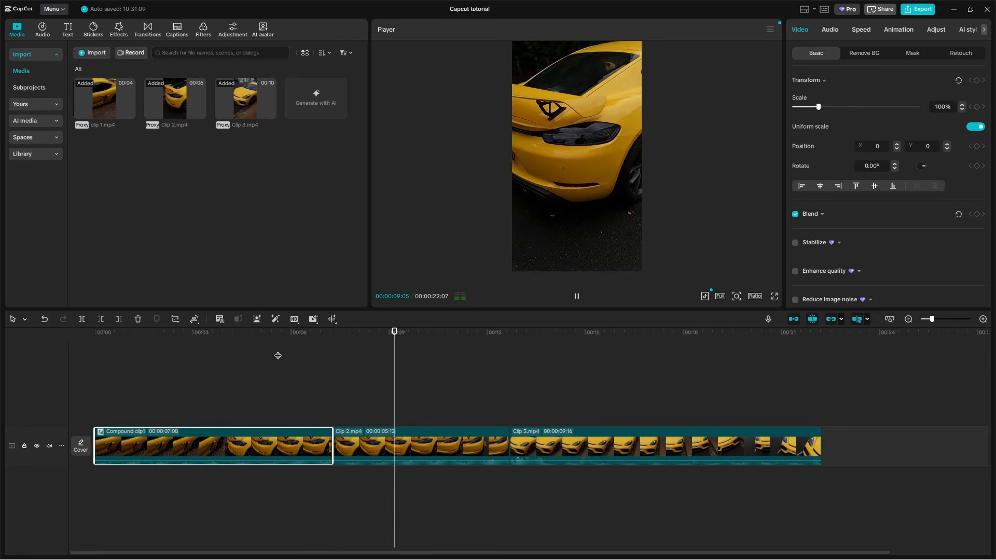
key(space)
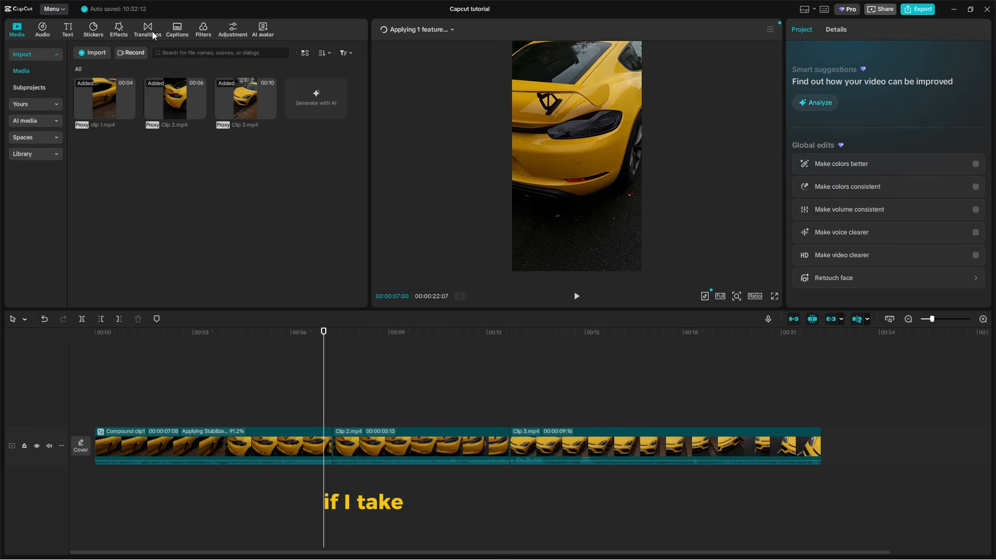
- Download the trending Silky Switch transition and place it at the cut between the compound clip and Clip 2
click(153, 33)
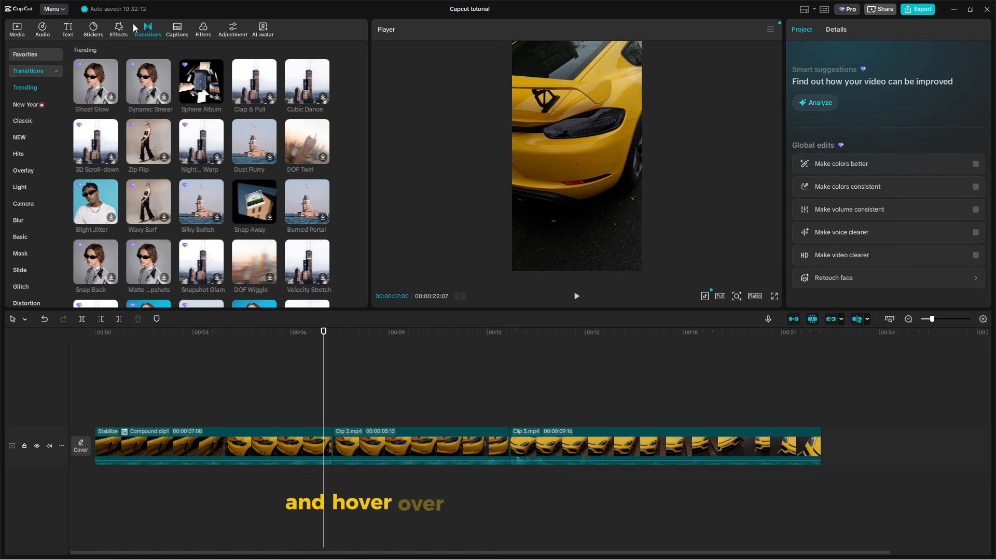
mouse_move(163, 97)
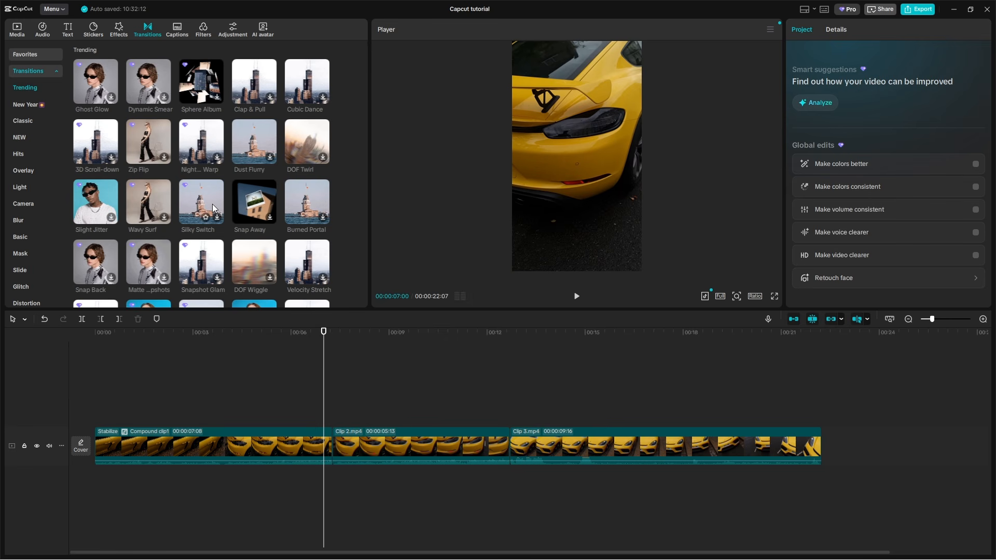
click(218, 217)
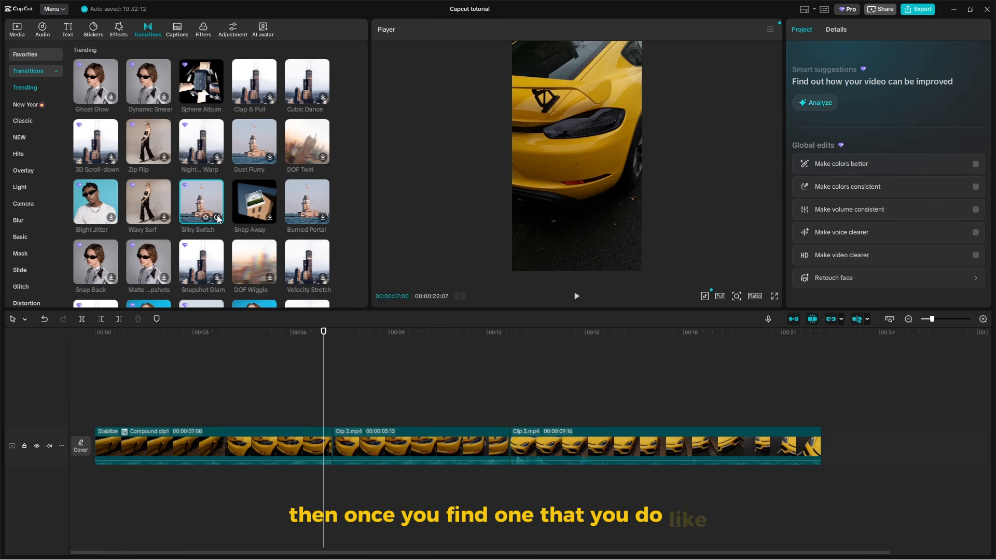
drag(207, 199, 308, 449)
click(543, 318)
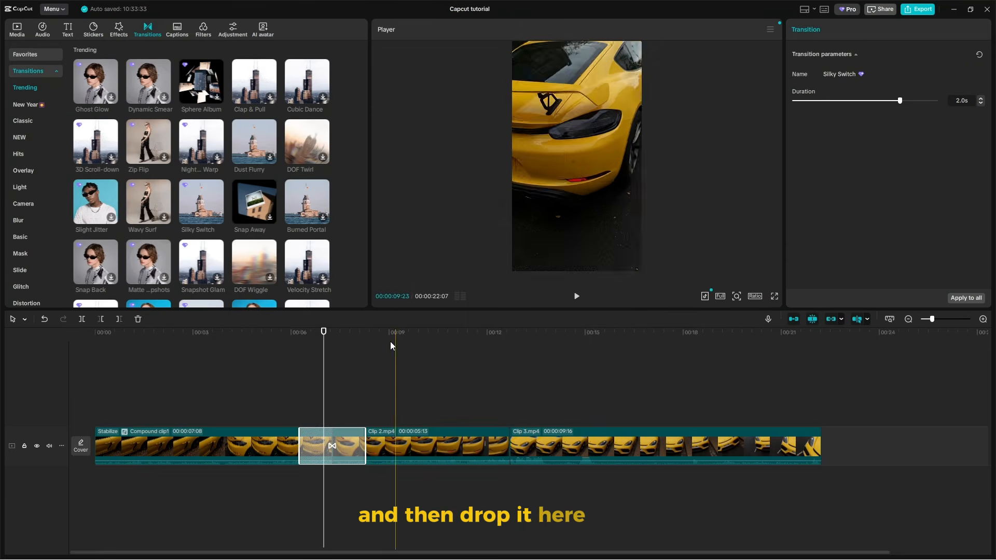
- Preview the Silky Switch transition by playing the timeline from a point before the cut
click(328, 344)
click(219, 354)
key(space)
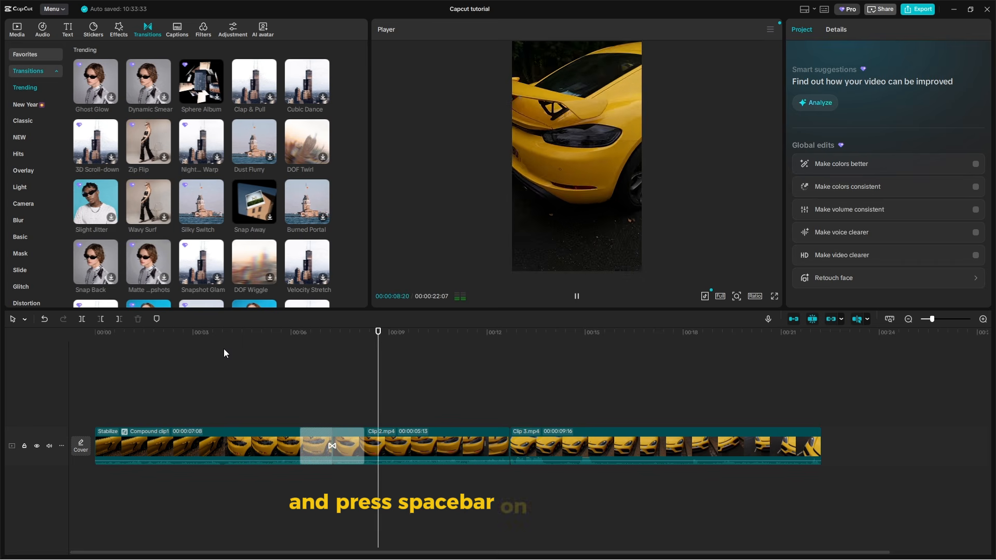
key(space)
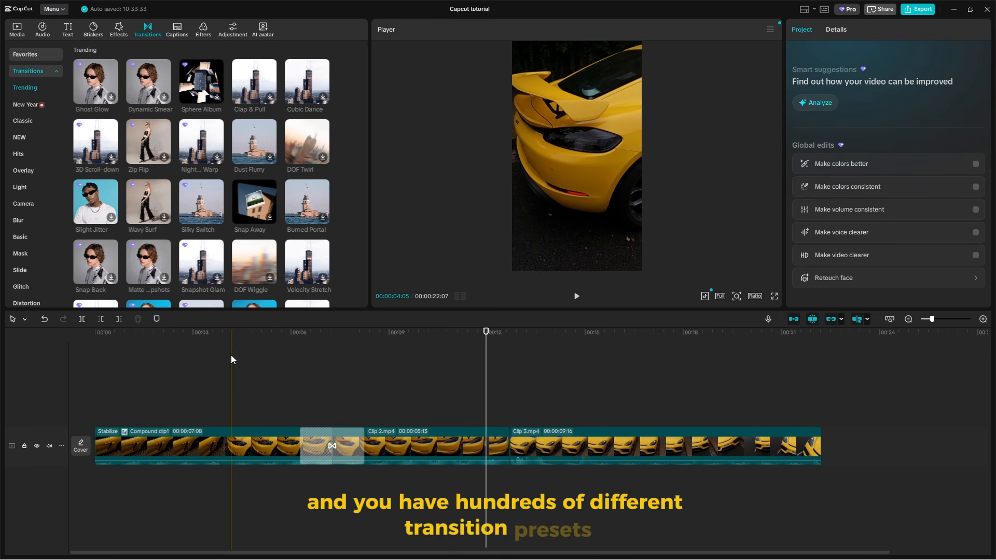
- Set the duration of the transition between the compound clip and Clip 2 to 0.5 s
click(349, 440)
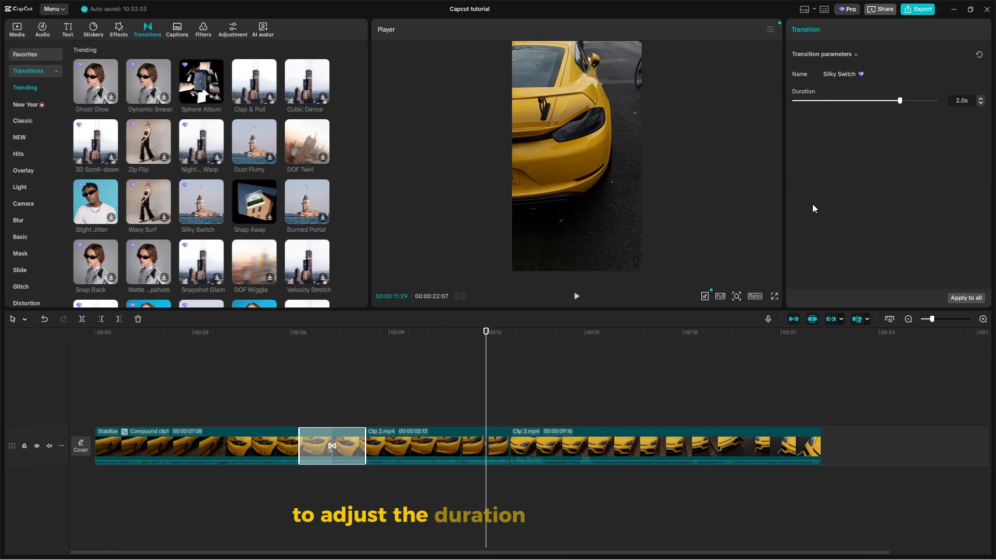
drag(900, 100, 817, 108)
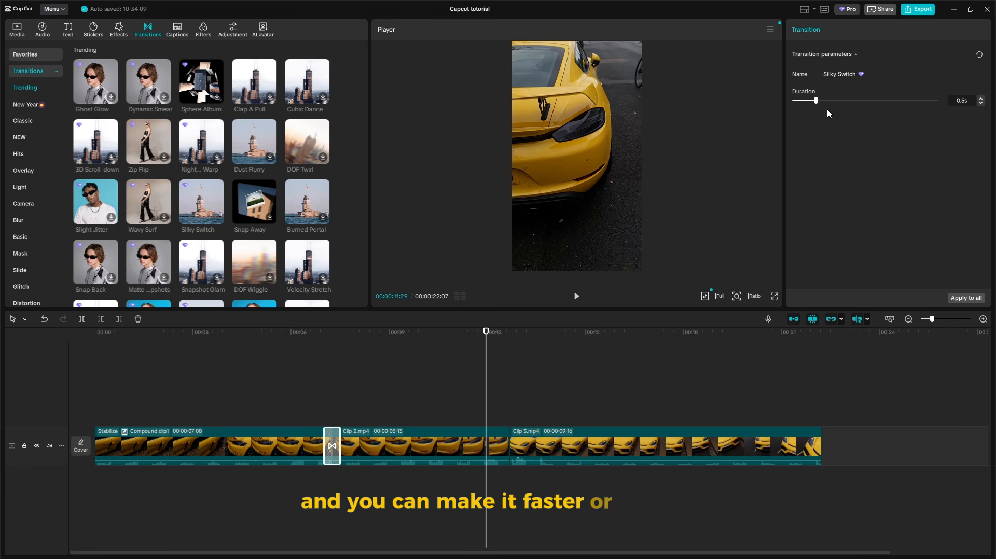
click(326, 381)
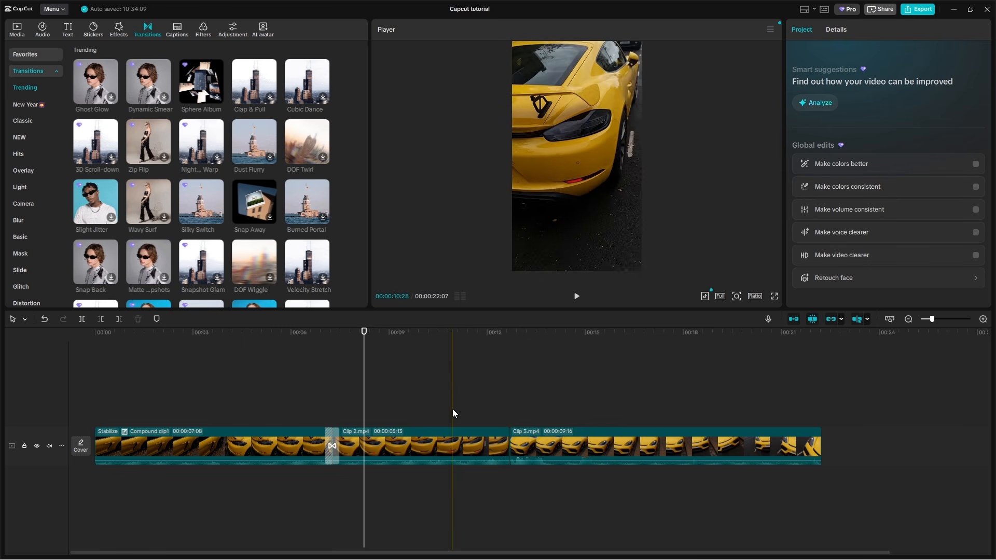
- Select Clip 2 and enlarge it around its centre to 116% scale
click(431, 441)
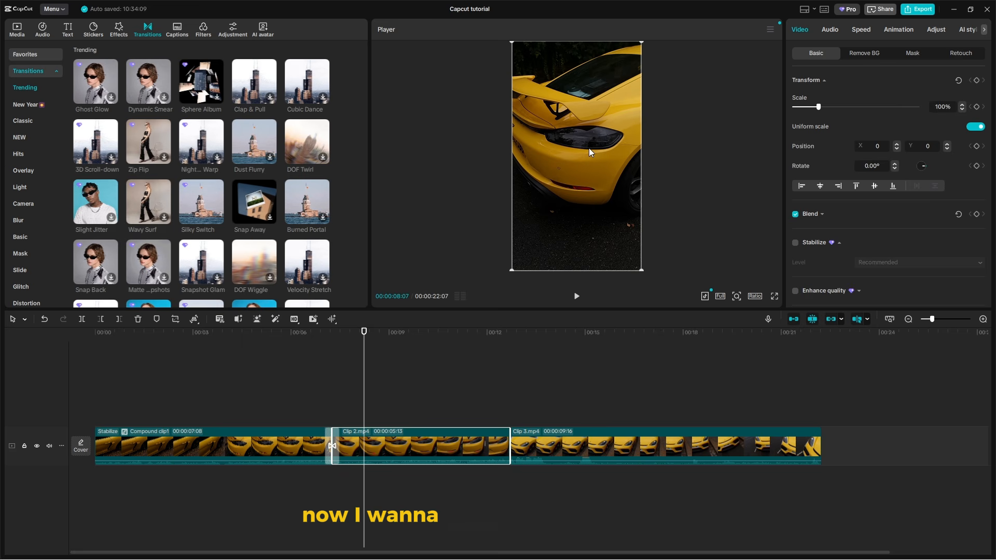
mouse_move(587, 148)
mouse_down()
mouse_move(579, 154)
mouse_move(590, 150)
mouse_up()
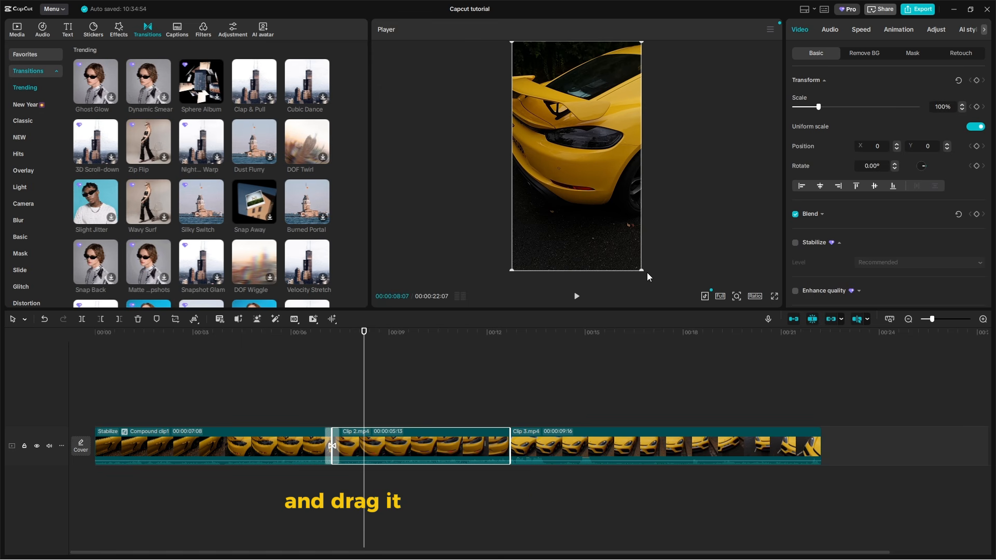
drag(646, 272, 659, 285)
drag(611, 246, 613, 247)
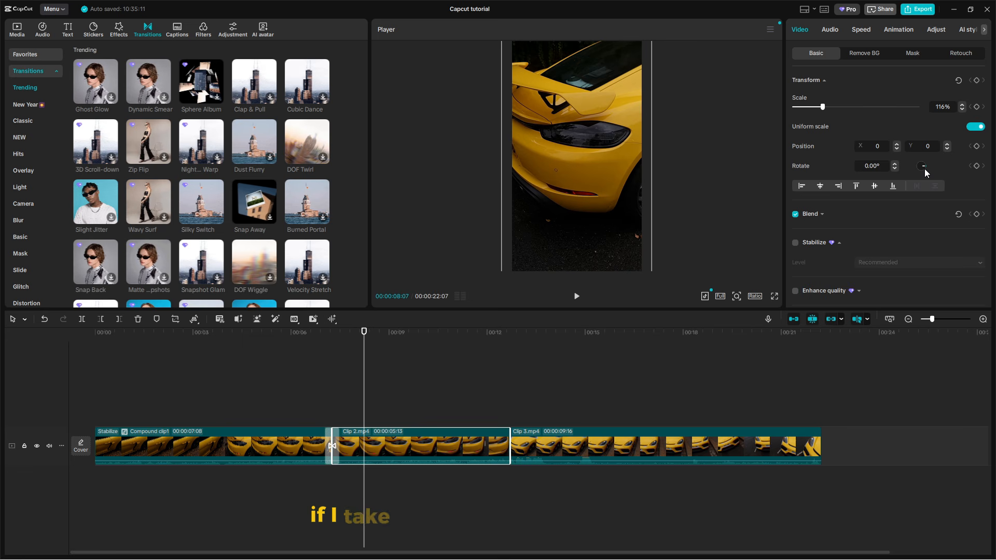
- Try rotating Clip 2 slightly, and undo the rotation
mouse_move(925, 165)
mouse_down()
mouse_move(914, 173)
mouse_move(913, 156)
mouse_move(937, 170)
mouse_up()
key(ctrl+z)
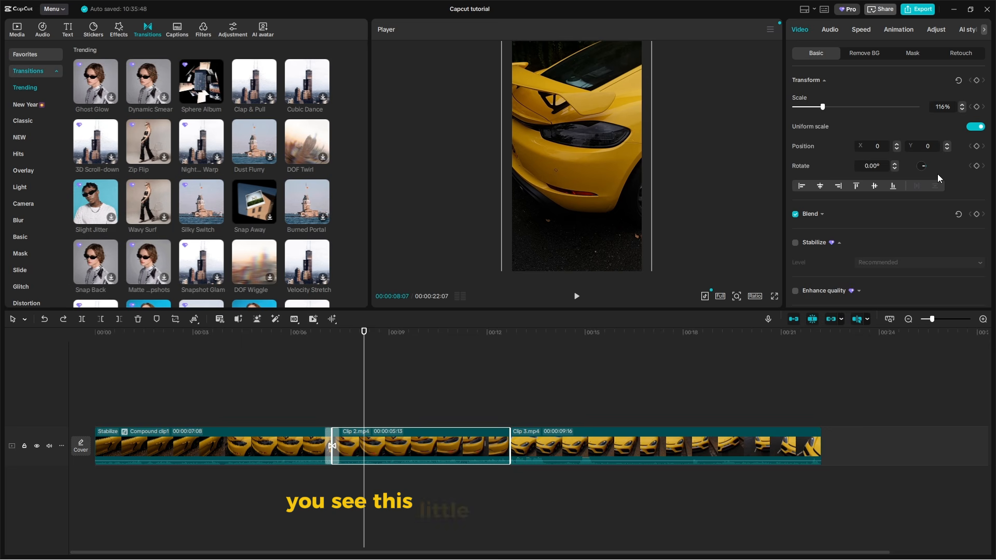
- Keyframe Clip 2's transform at 00:00:08:07, and increase its scale at 00:00:10:07 to create a small zoom
click(977, 82)
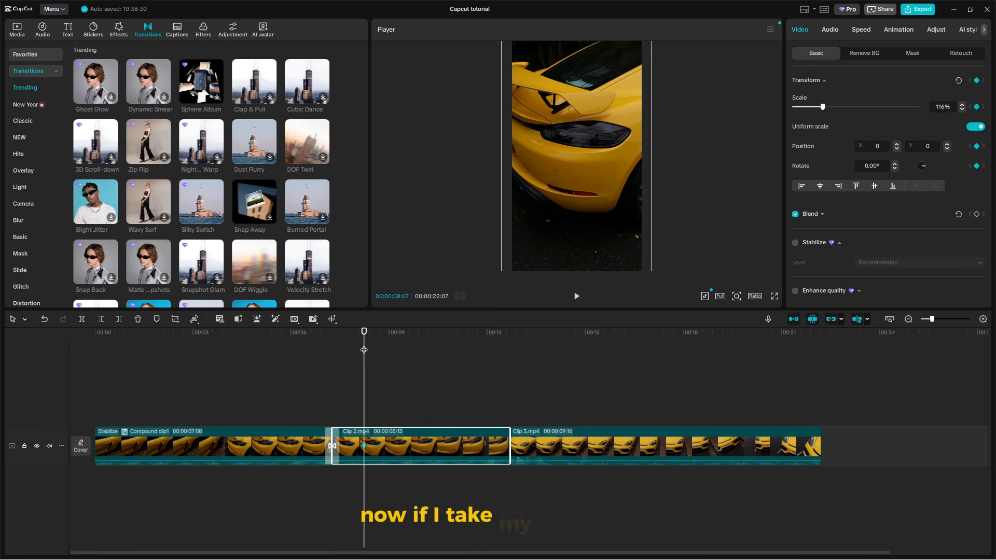
drag(364, 349, 430, 359)
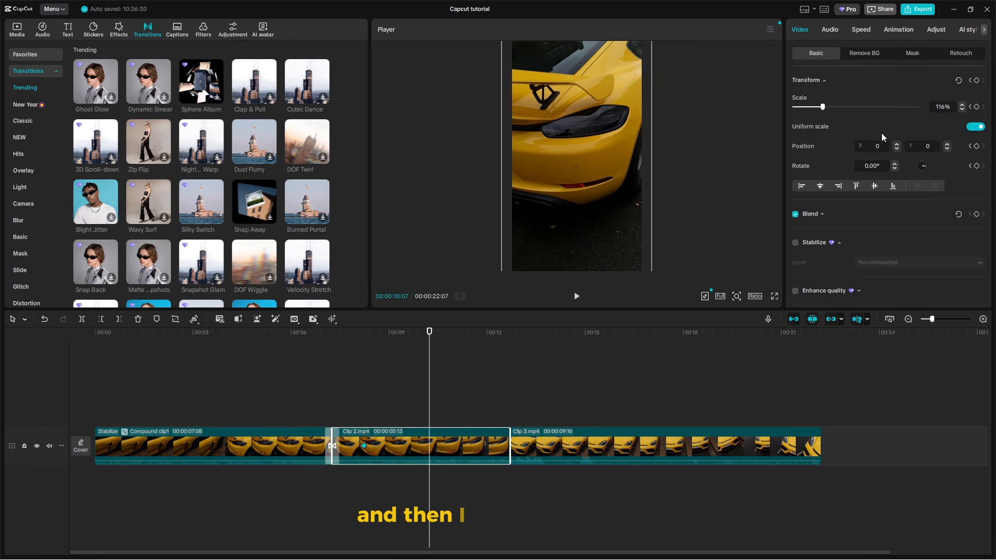
drag(823, 107, 832, 112)
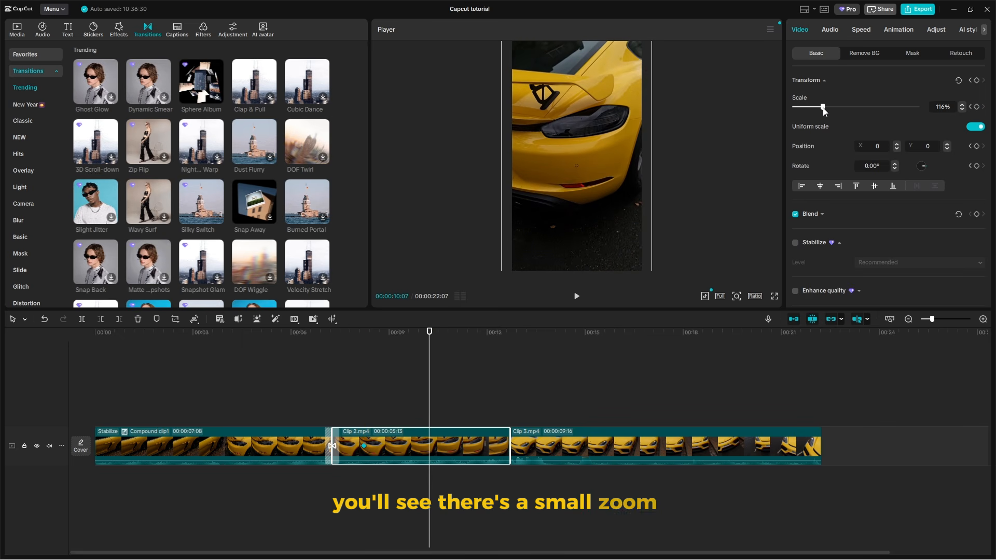
drag(823, 107, 832, 112)
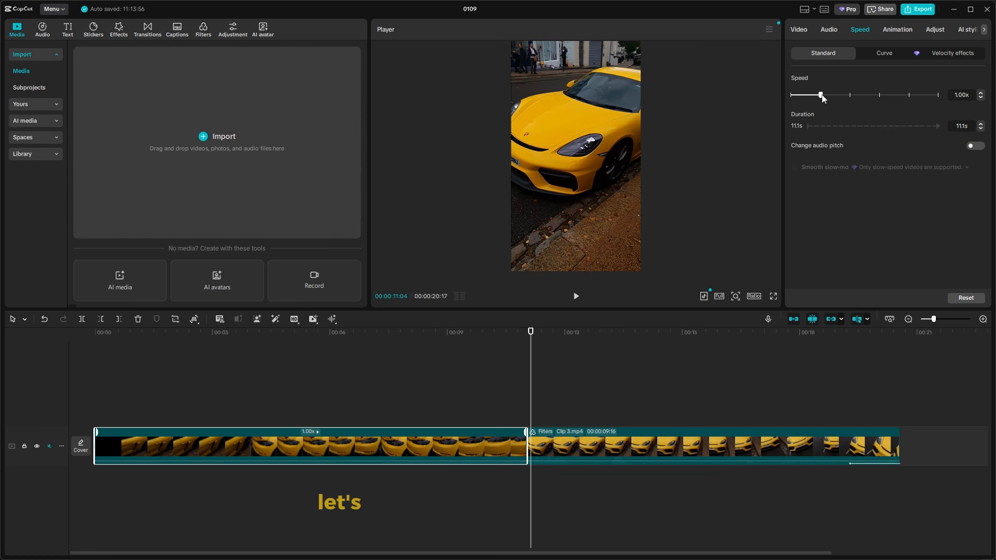
- Speed up the compound clip to 1.21x, and set Clip 3's duration to 7.5 s
drag(821, 96, 827, 96)
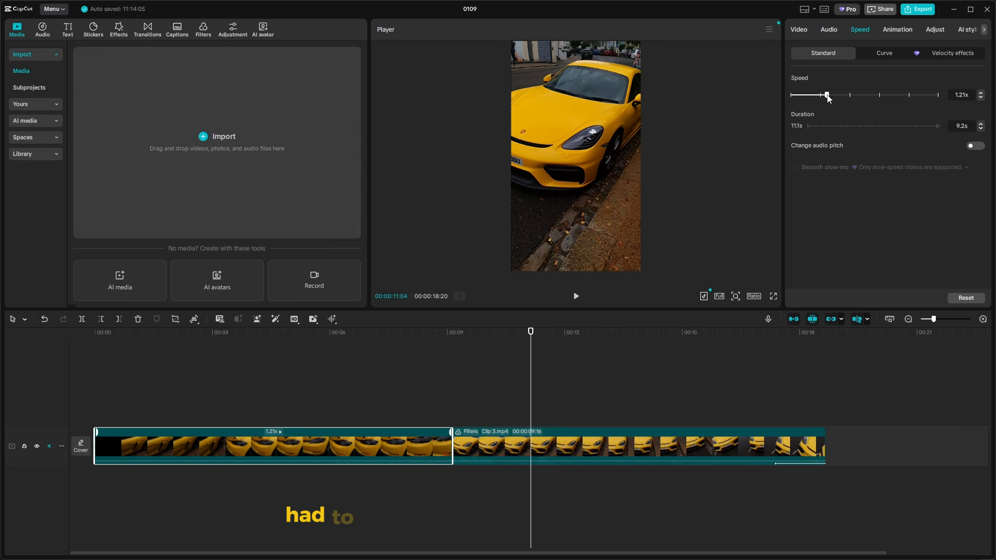
click(585, 444)
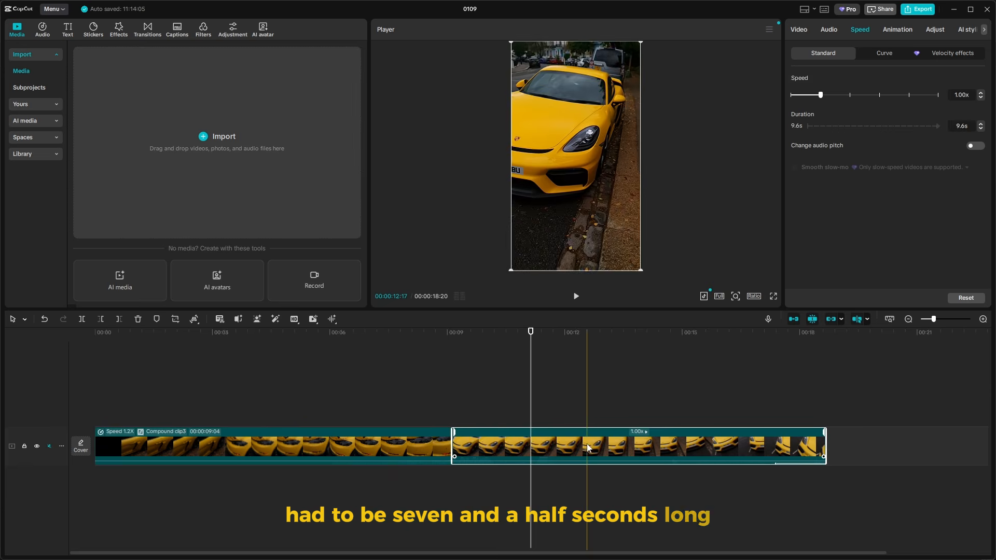
click(966, 126)
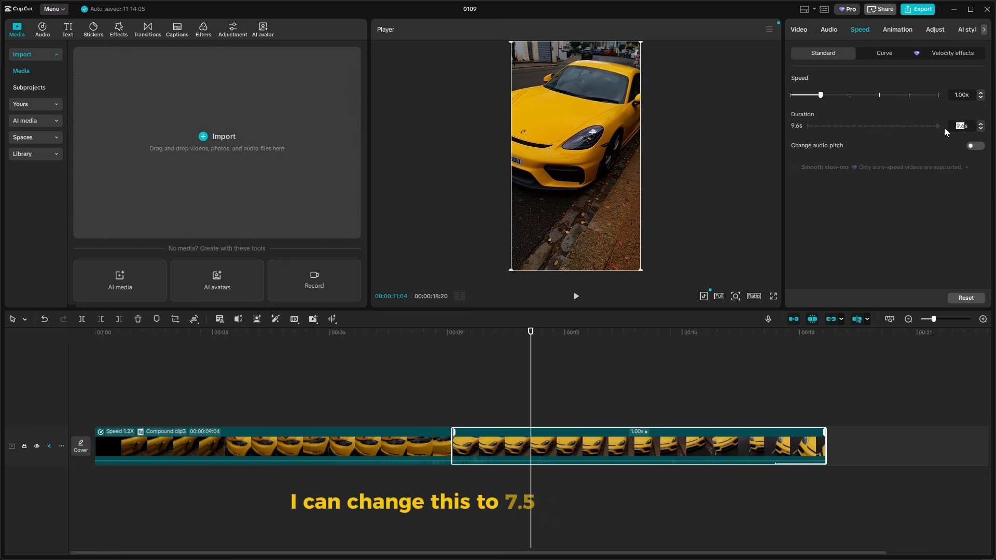
text(.)
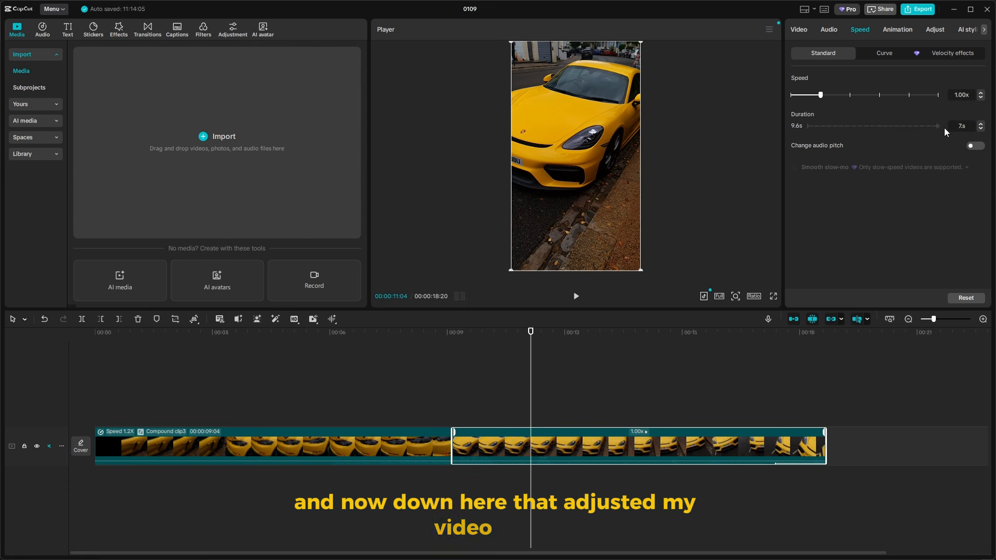
text(5)
key(Return)
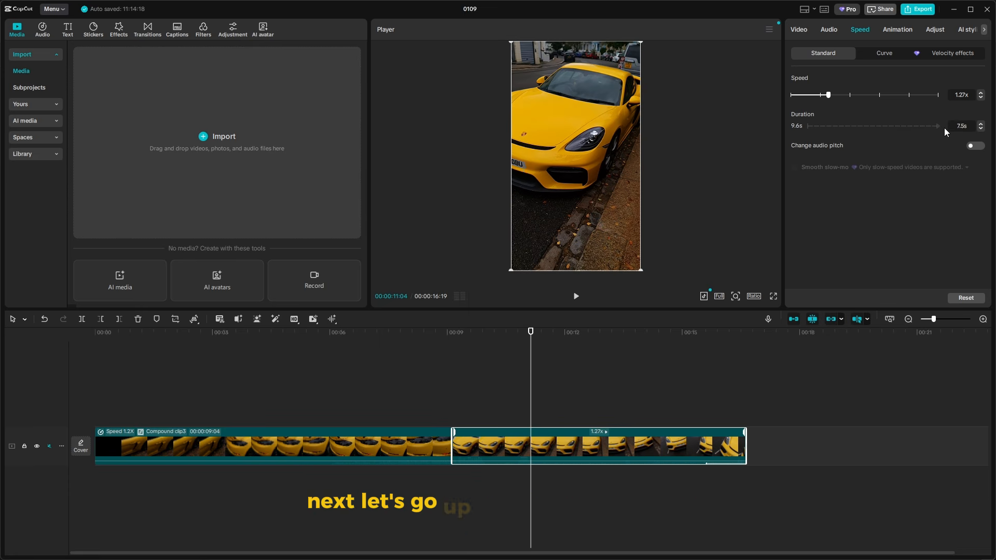
- Browse the clip animations, apply the TV Off out animation to Clip 3 and set its duration to 1.0 s
click(893, 30)
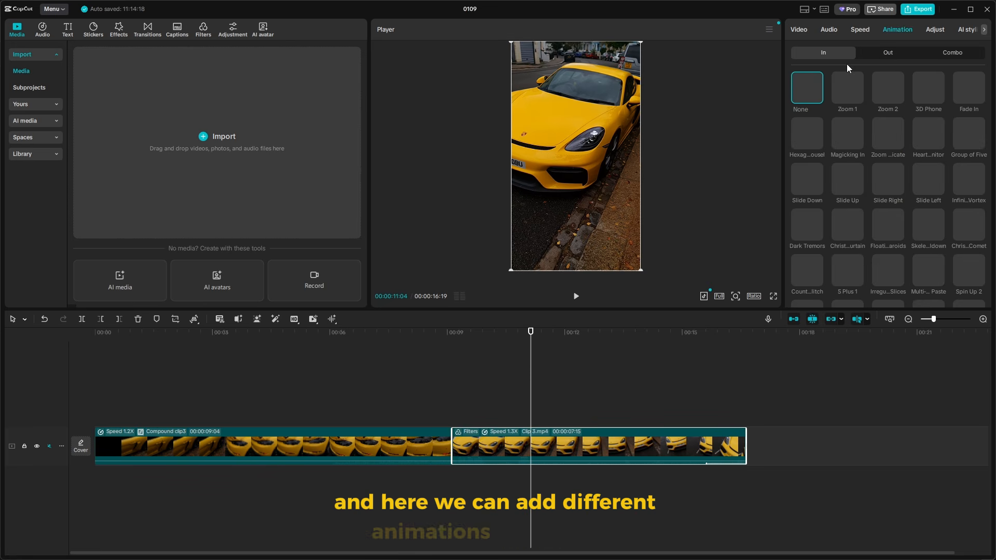
click(882, 54)
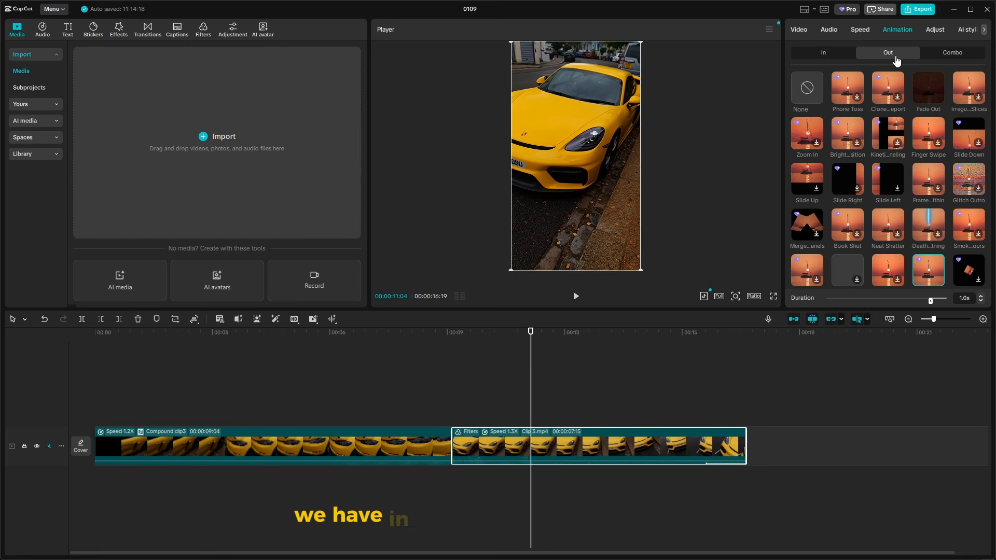
click(965, 54)
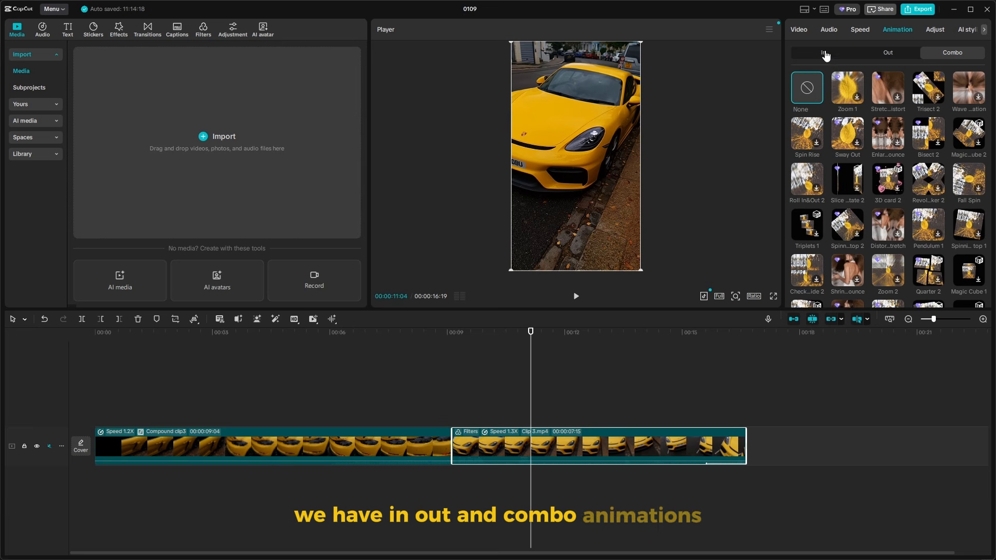
click(824, 54)
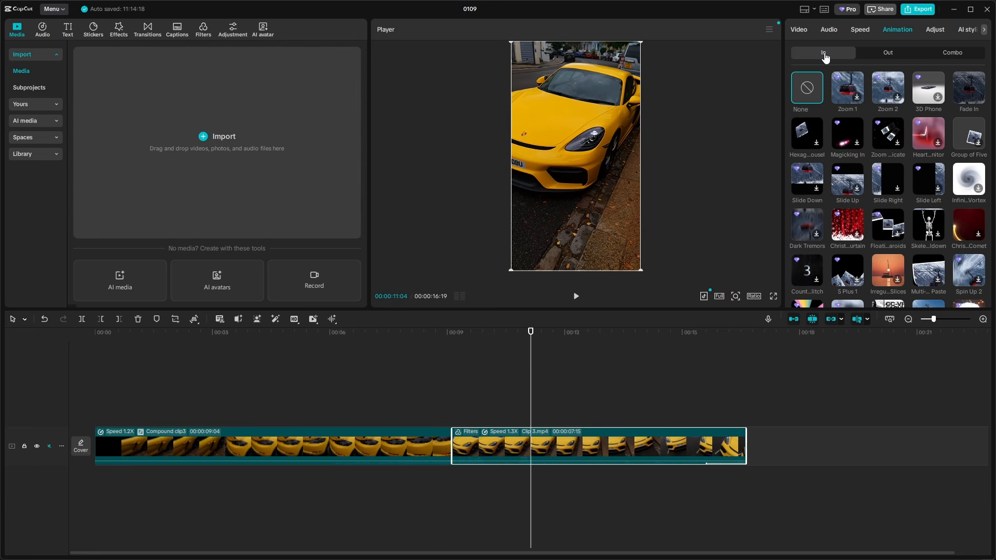
click(888, 53)
scroll(925, 155, down, 2)
click(923, 175)
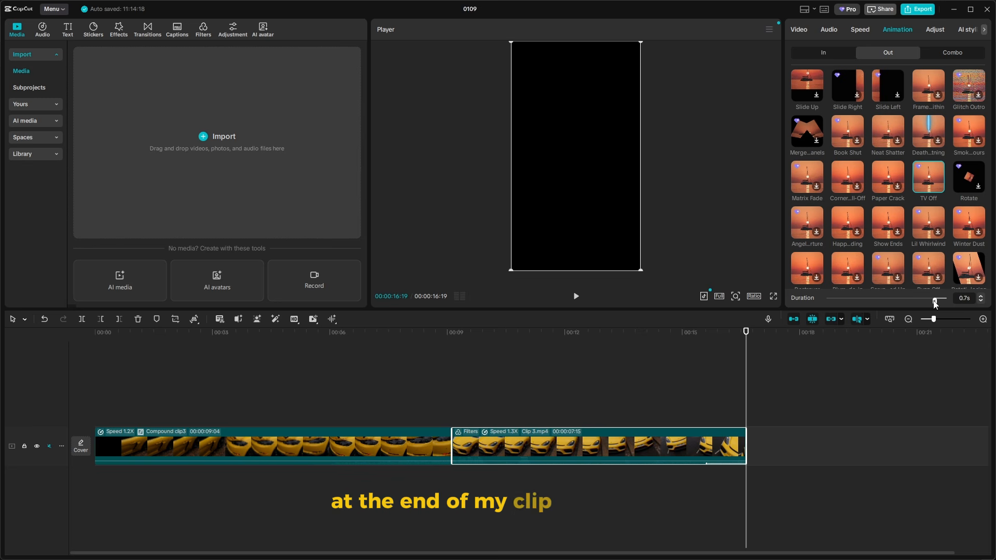
drag(936, 303, 925, 303)
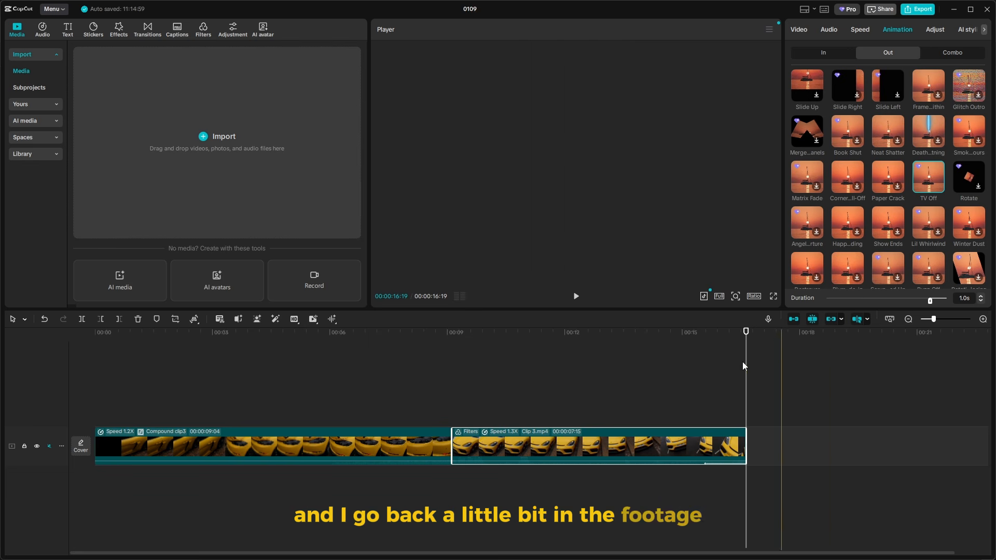
- Move the playhead back to 00:00:12:18 and try changing the exposure in Clip 3's basic colour adjustments
drag(746, 369, 588, 378)
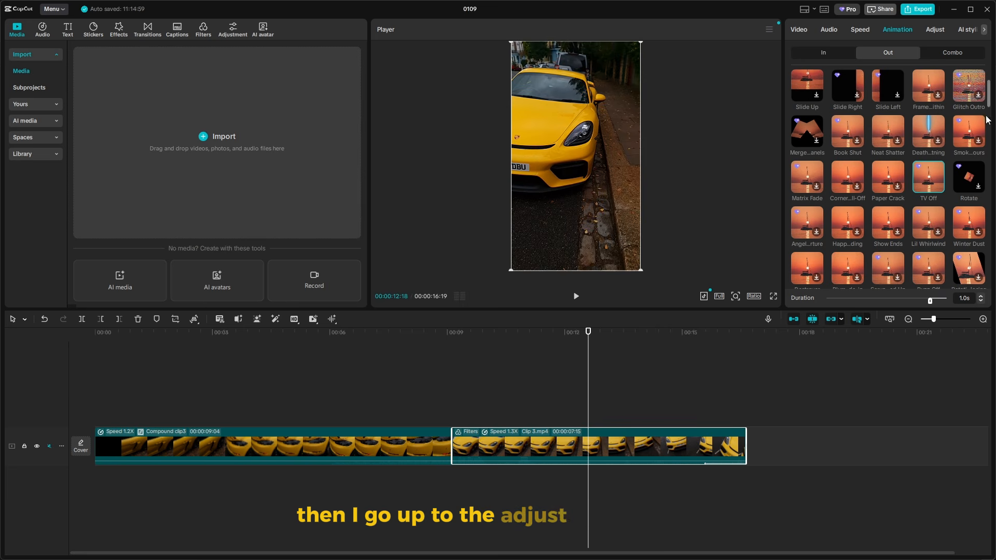
click(935, 30)
scroll(899, 131, down, 5)
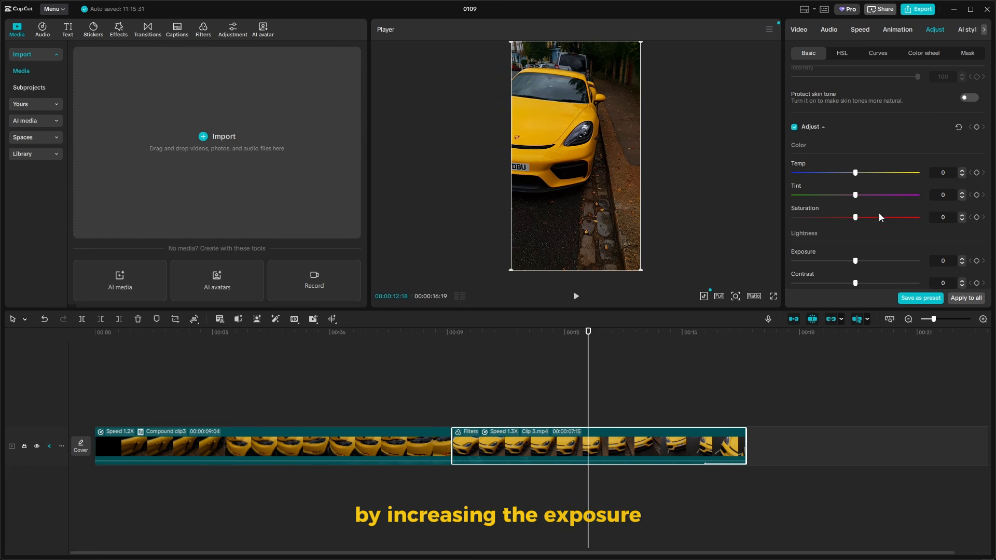
scroll(862, 208, down, 2)
mouse_move(859, 223)
mouse_down()
mouse_move(897, 226)
mouse_move(857, 228)
mouse_up()
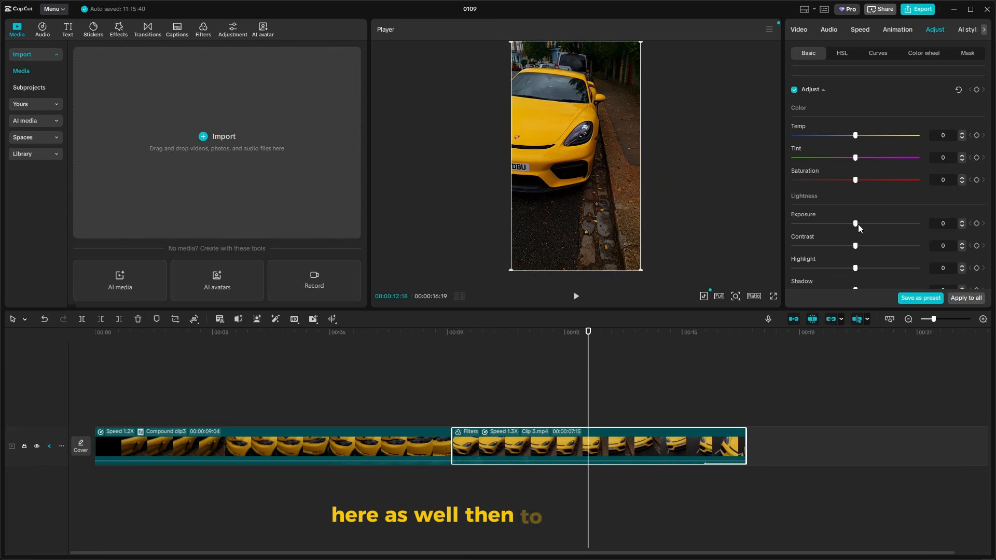
- Try the Clear II filter on its own track, delete it, and apply Clear II directly to Clip 3 instead
click(203, 30)
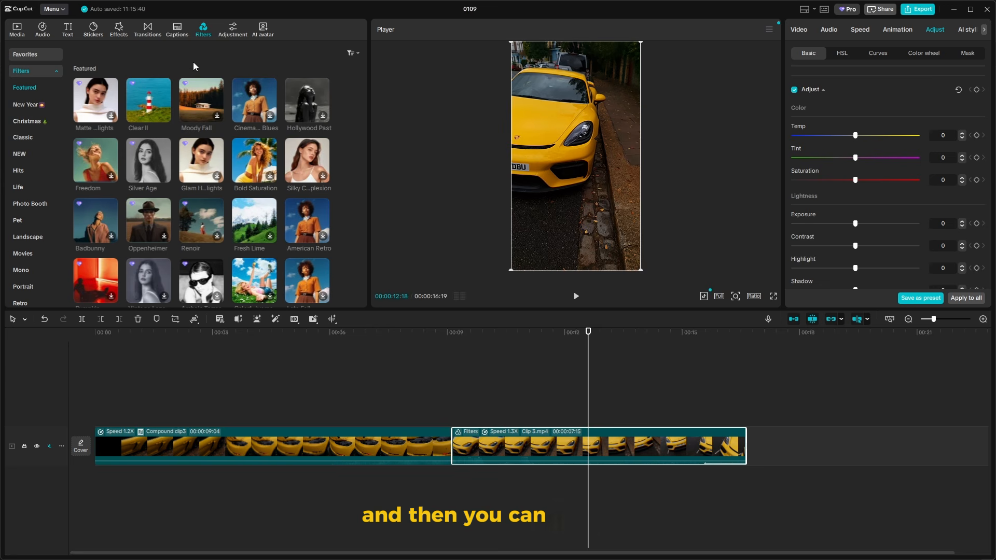
drag(149, 100, 462, 416)
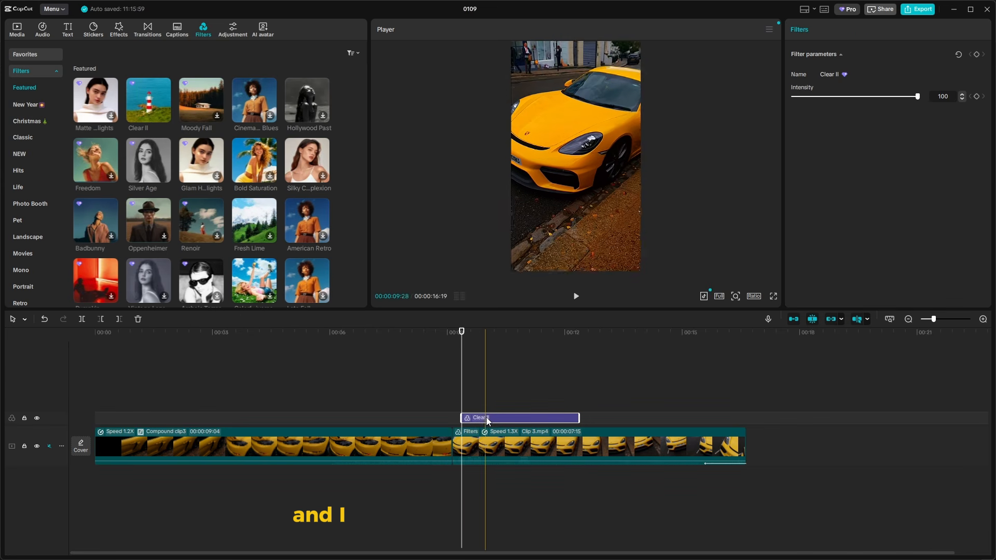
key(Delete)
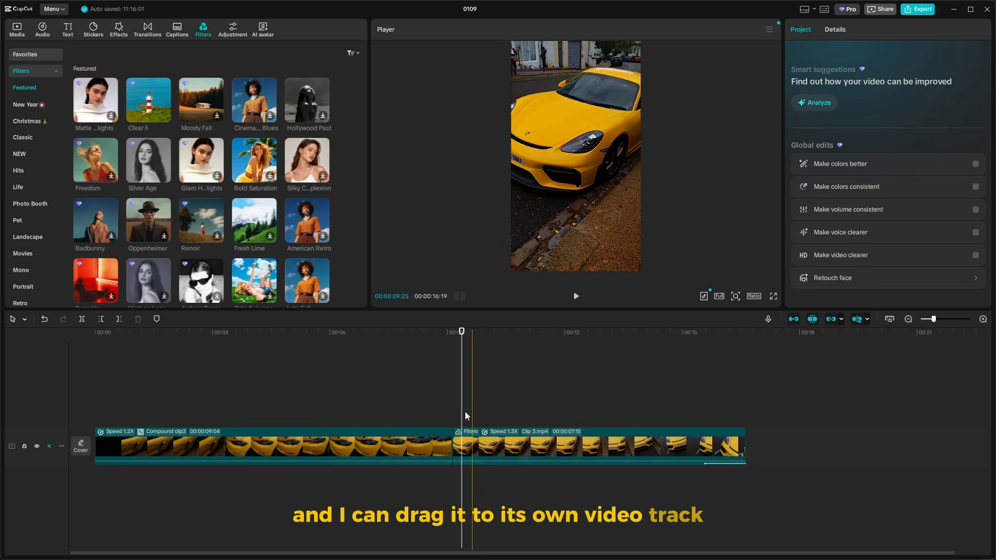
drag(149, 100, 505, 441)
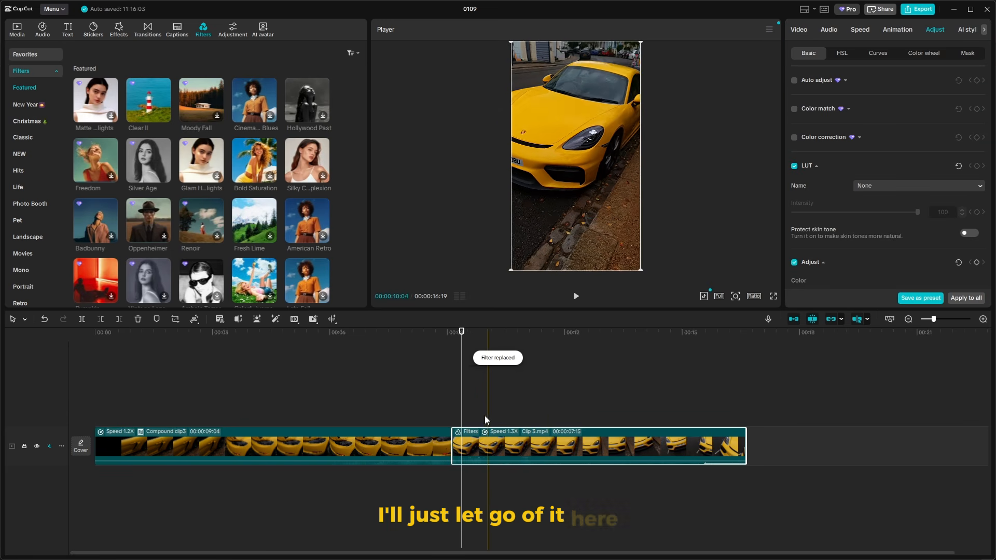
click(456, 416)
key(space)
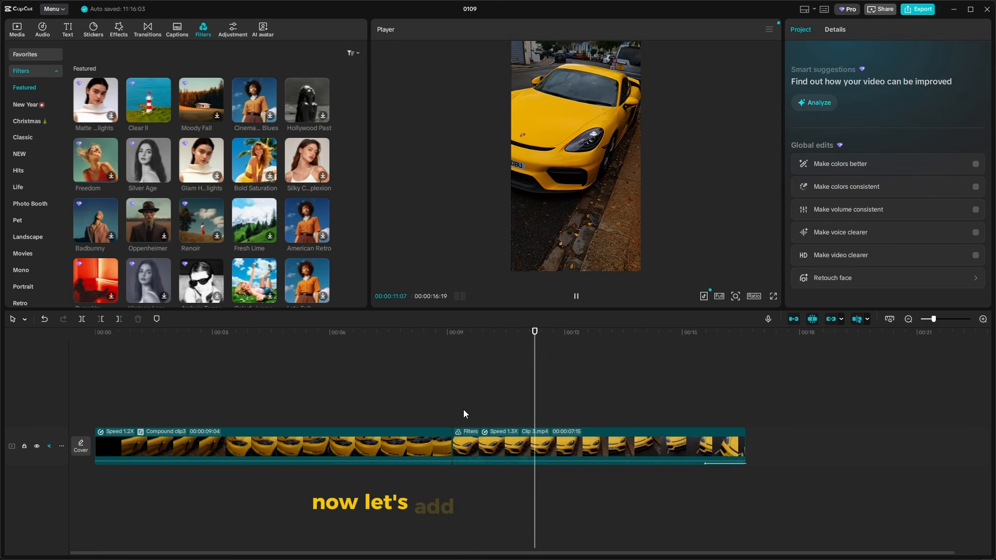
key(space)
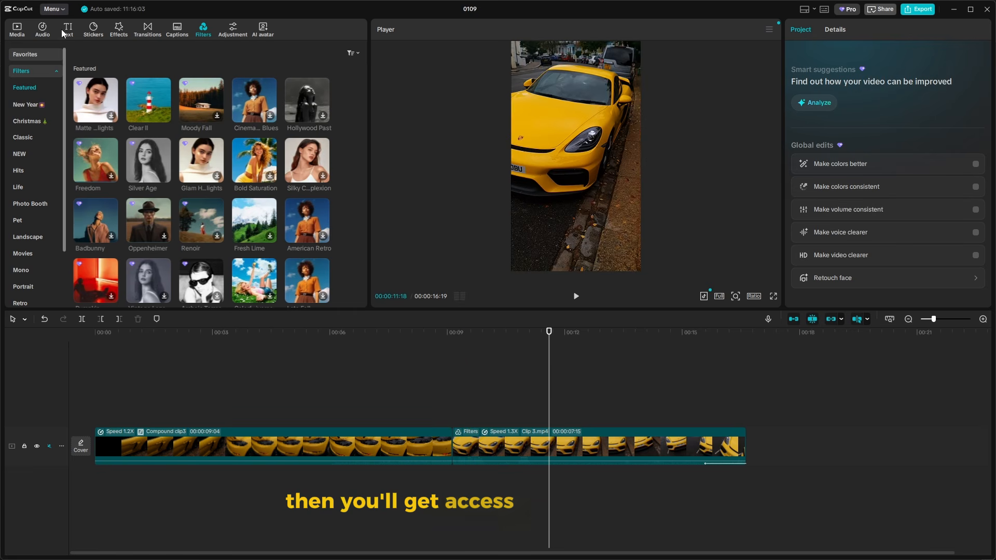
- Add Sunny Morning from the Hot Bgm music at the start of the timeline and trim it to the video's end
click(42, 30)
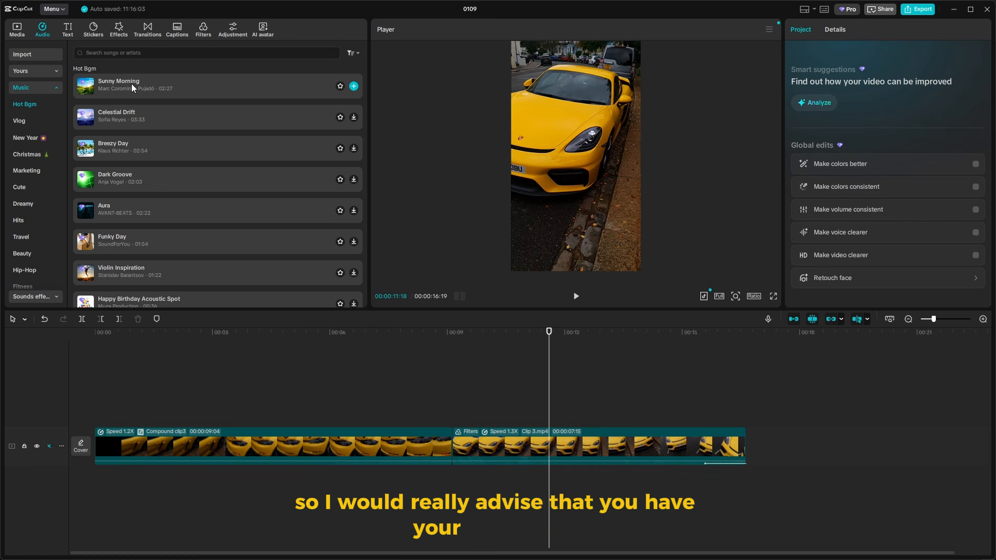
click(87, 86)
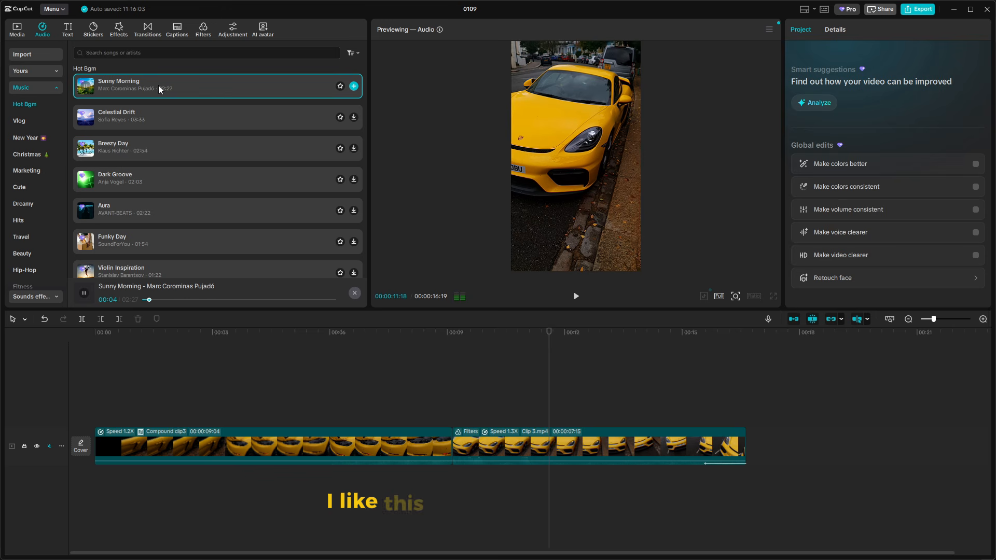
drag(158, 86, 91, 478)
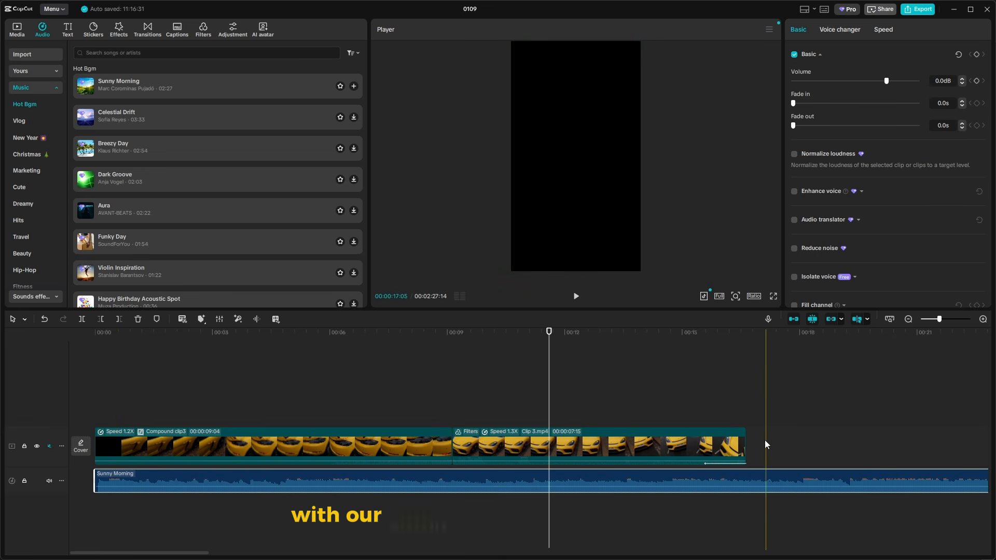
key(w)
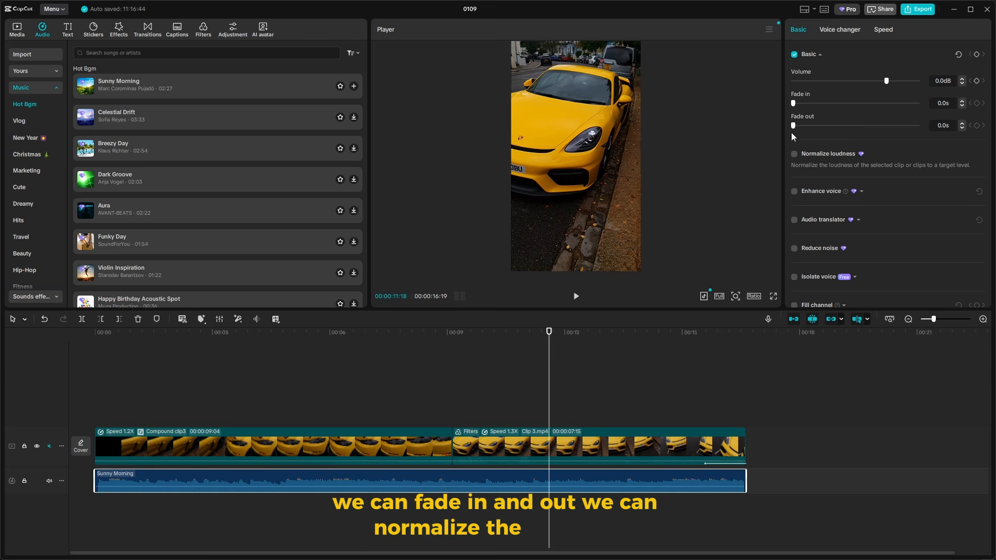
- Try loudness normalization and voice enhancement on Sunny Morning with its volume raised to about 9 dB, and turn normalization off again
click(794, 153)
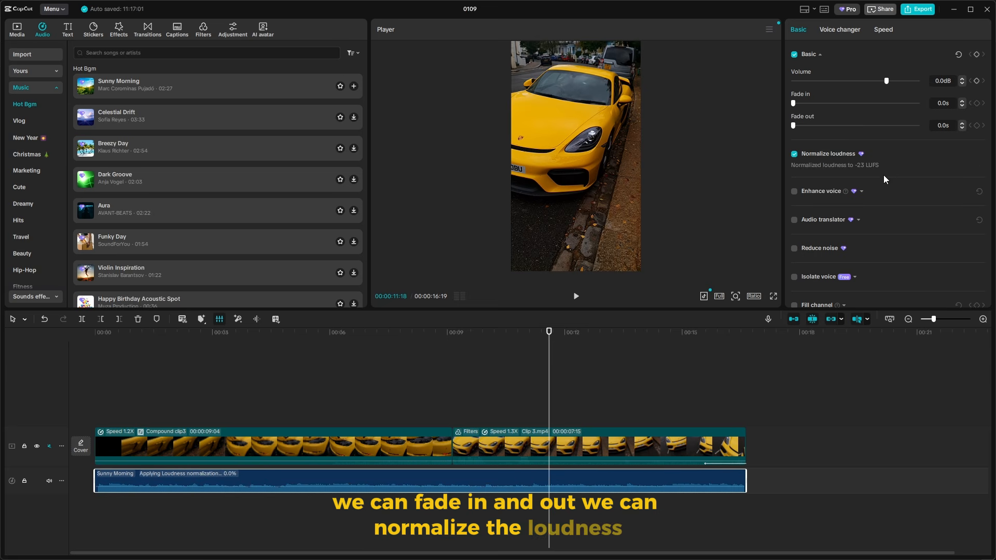
click(795, 192)
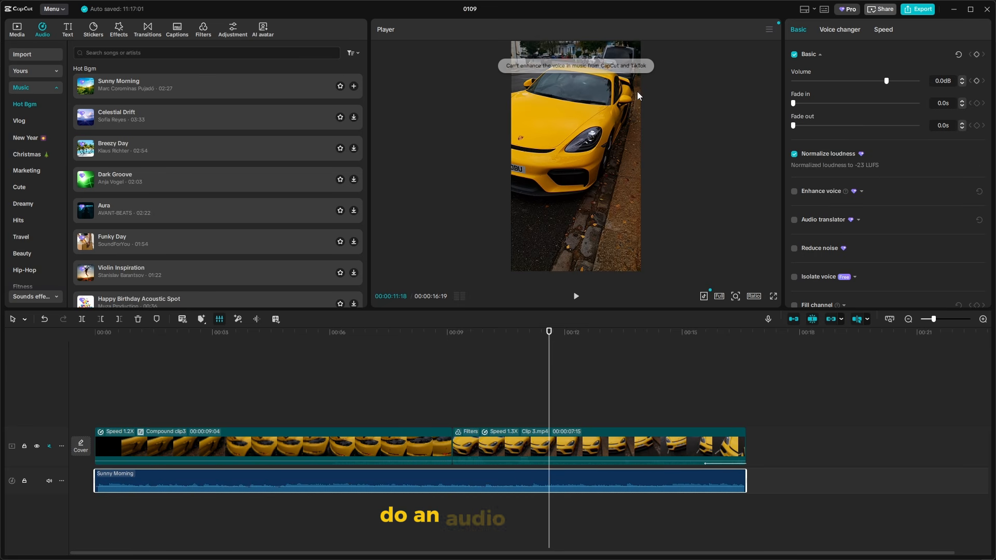
scroll(827, 231, down, 1)
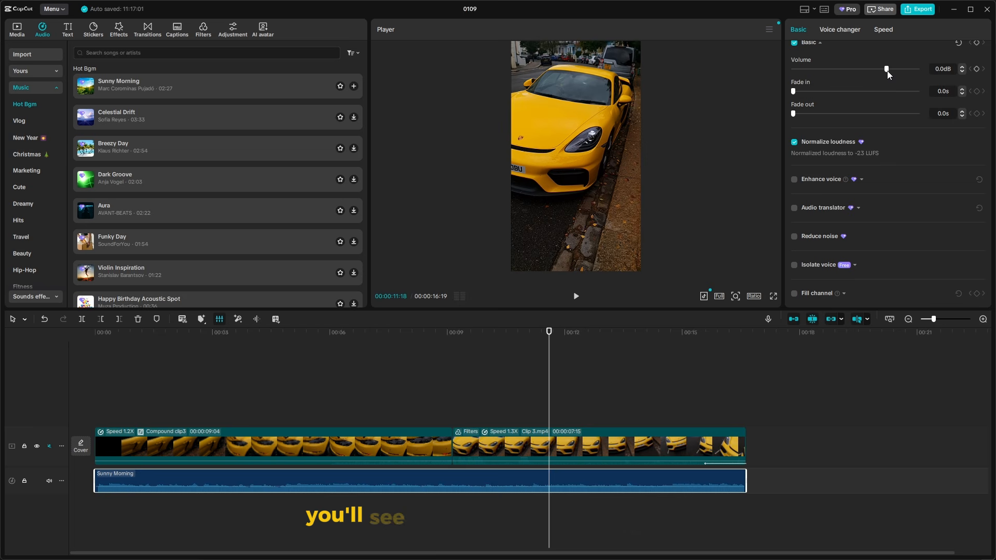
mouse_move(887, 69)
mouse_down()
mouse_move(911, 70)
mouse_move(898, 71)
mouse_up()
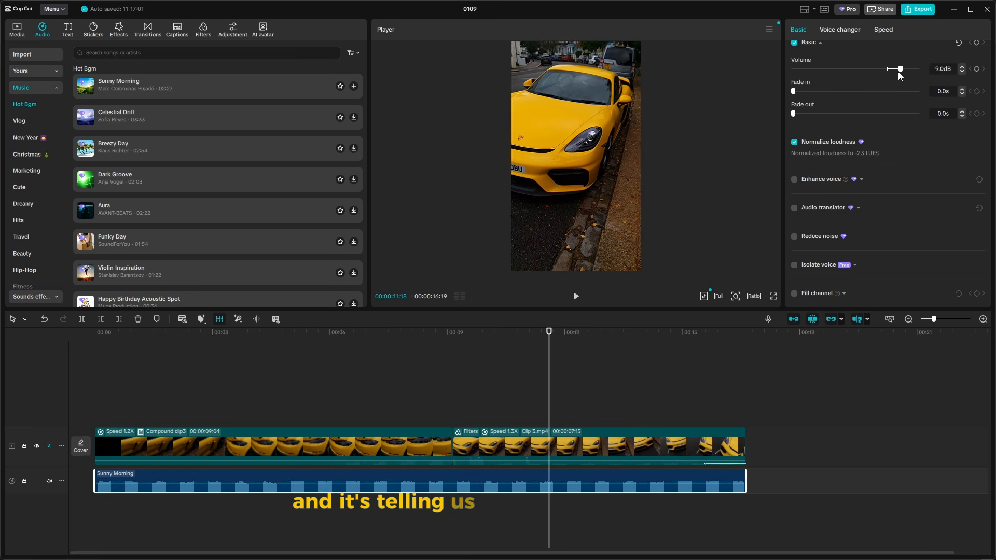
click(795, 143)
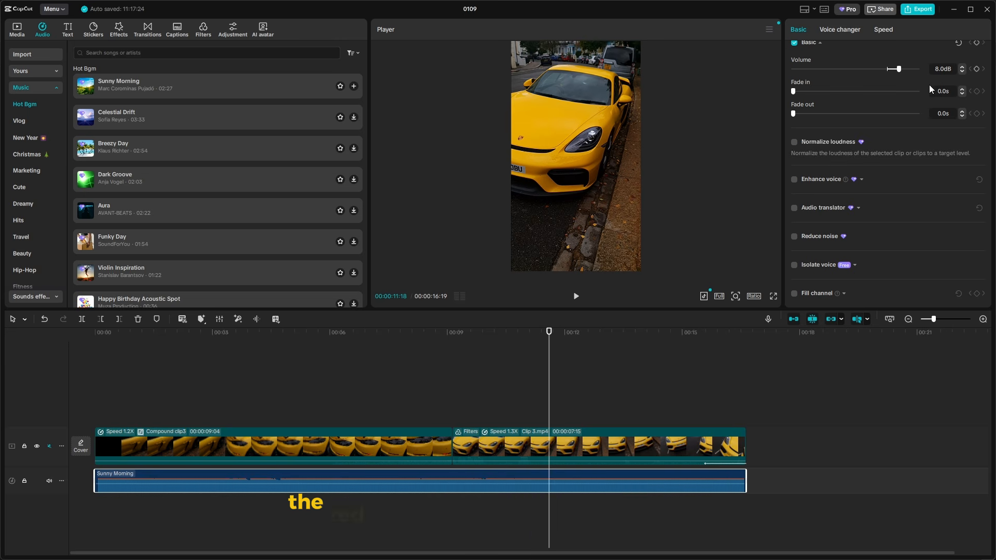
- Lower the Sunny Morning track's volume to slightly below 0.0 dB
drag(903, 72, 897, 70)
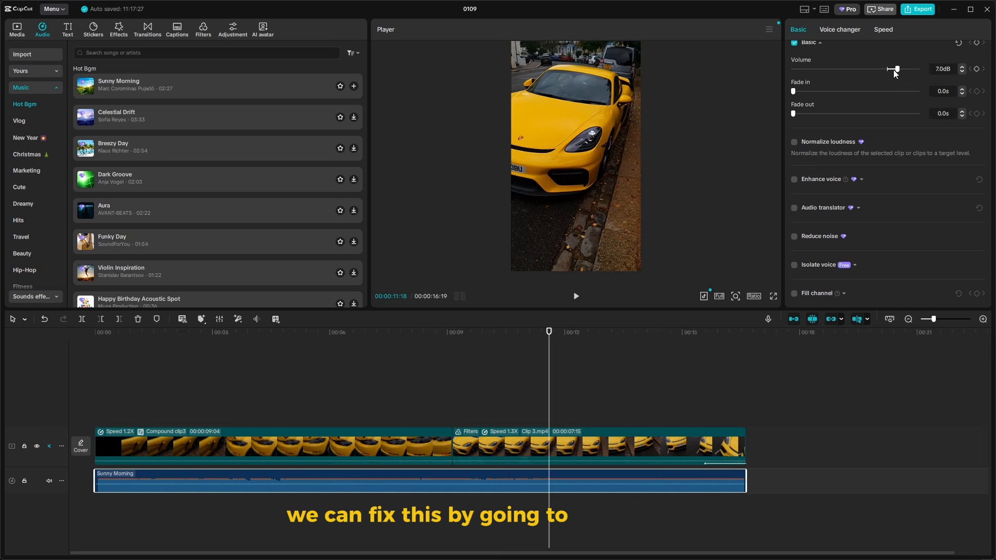
drag(897, 70, 888, 72)
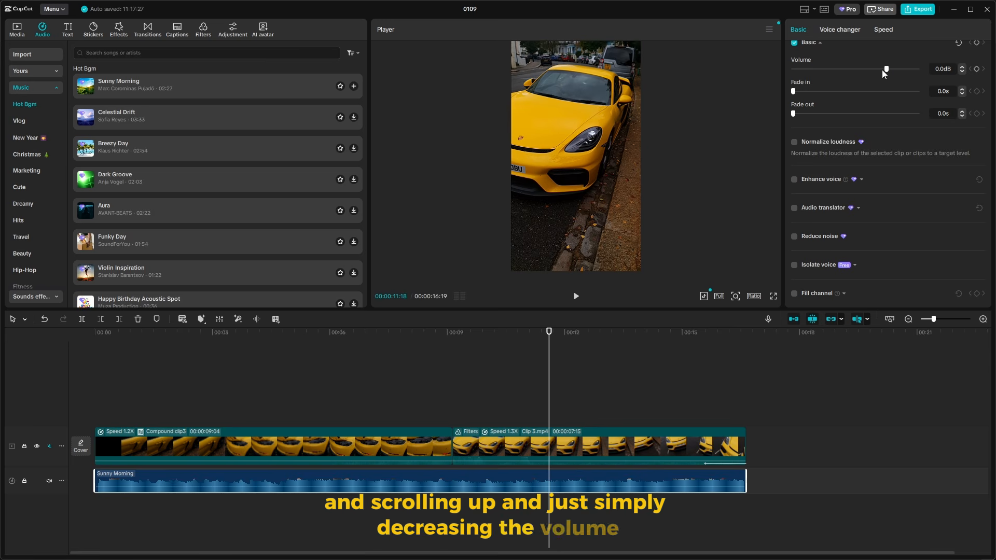
drag(882, 70, 879, 70)
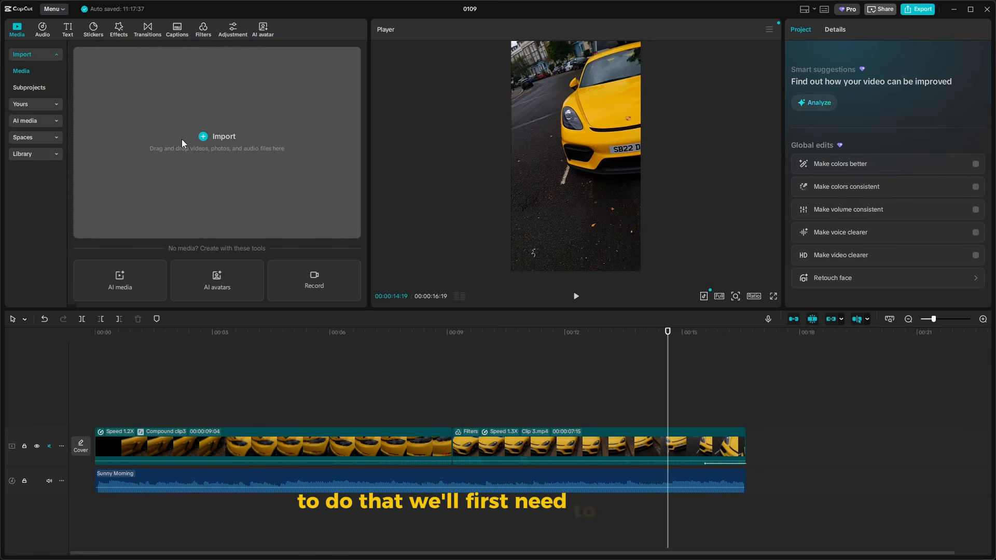
- Import download (15).wav onto a new audio track below the music, and trim it to end at about 00:00:16:26
click(44, 86)
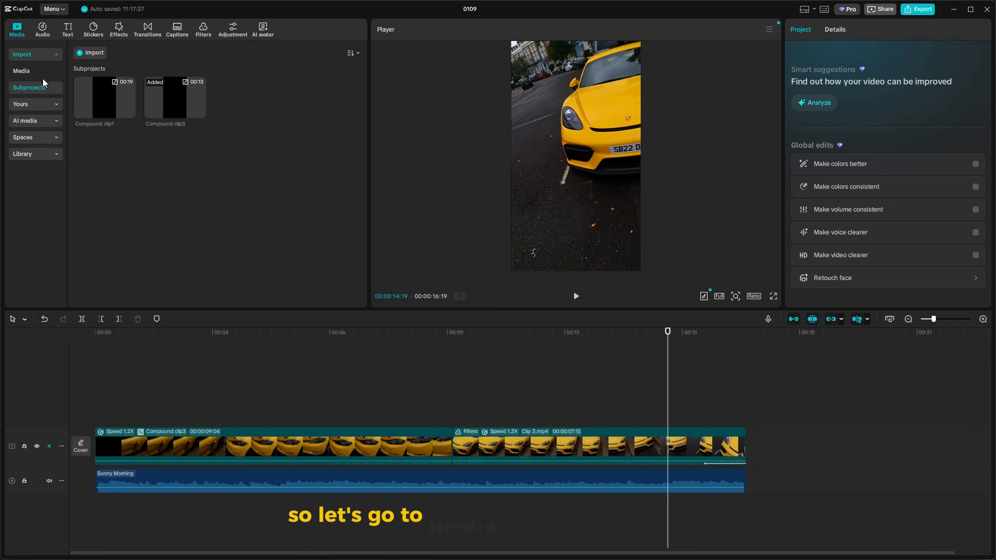
click(44, 73)
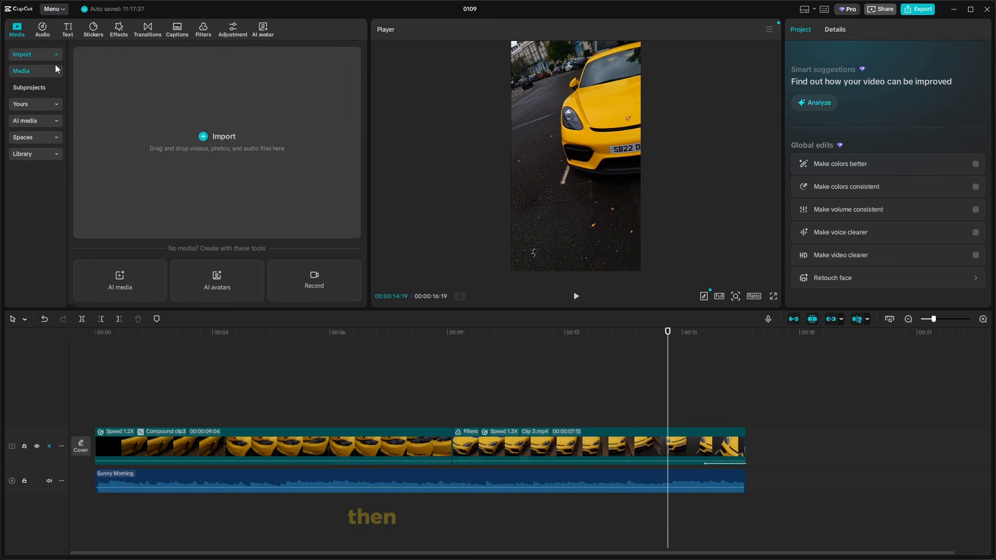
click(54, 56)
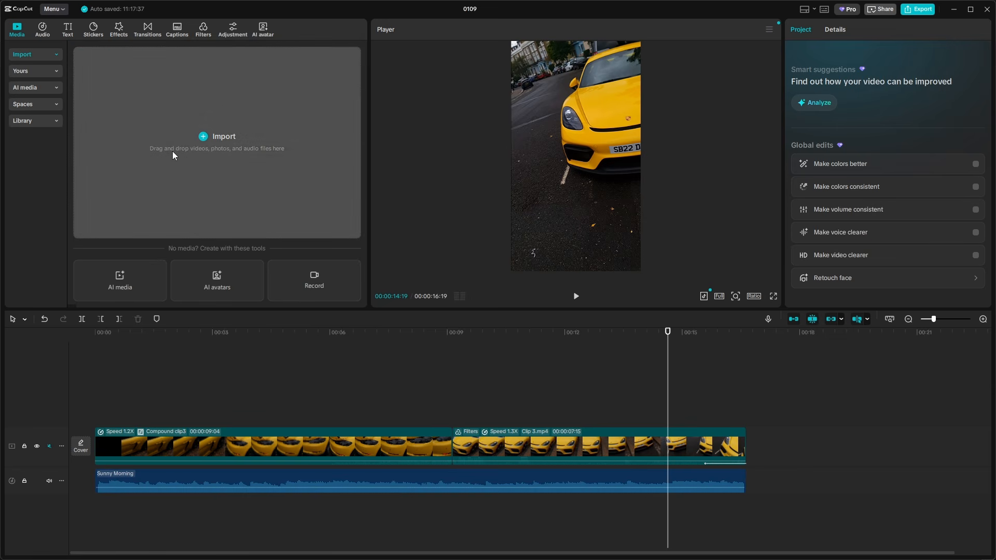
click(173, 151)
double_click(151, 145)
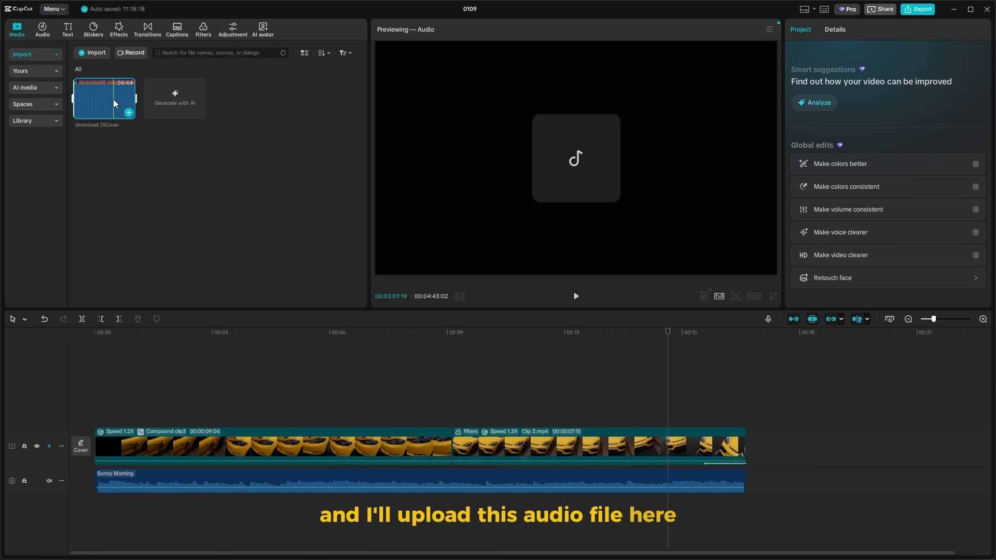
drag(113, 98, 98, 506)
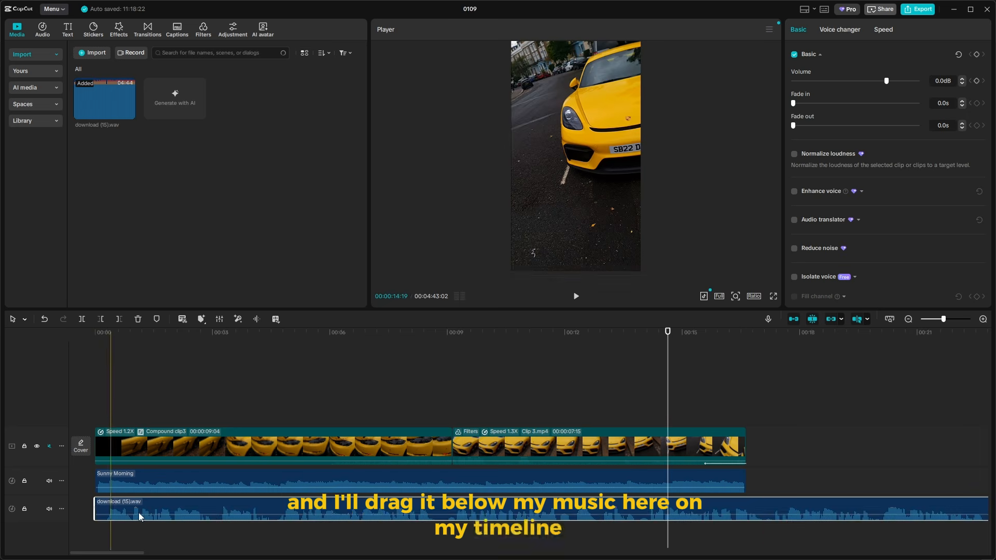
key(w)
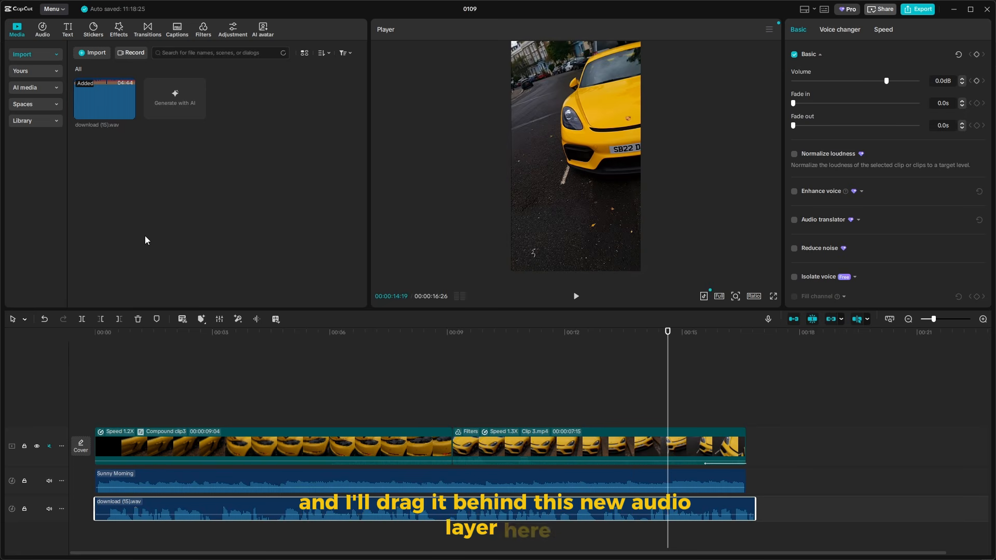
- Review the auto caption options and generate English captions without bilingual captions or filler-word identification
click(71, 33)
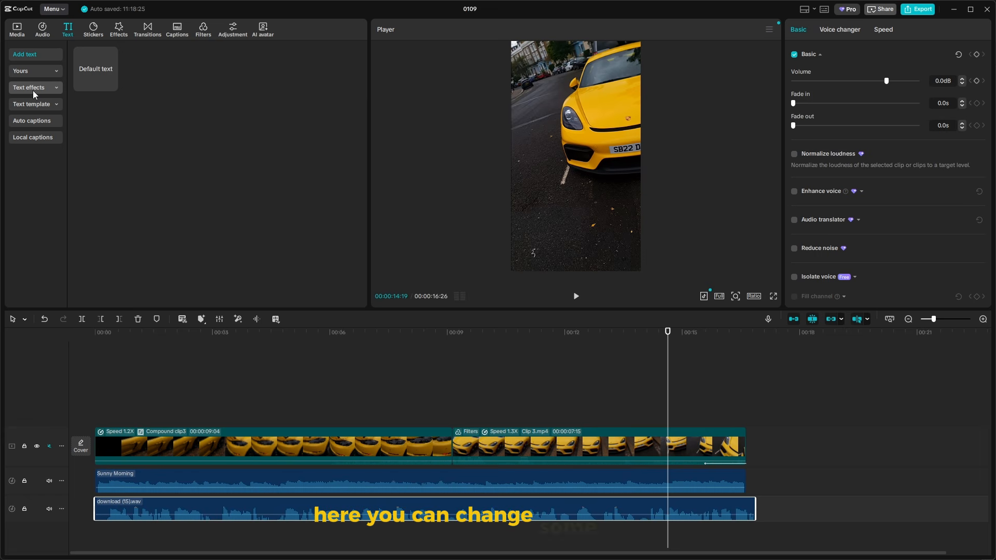
click(35, 120)
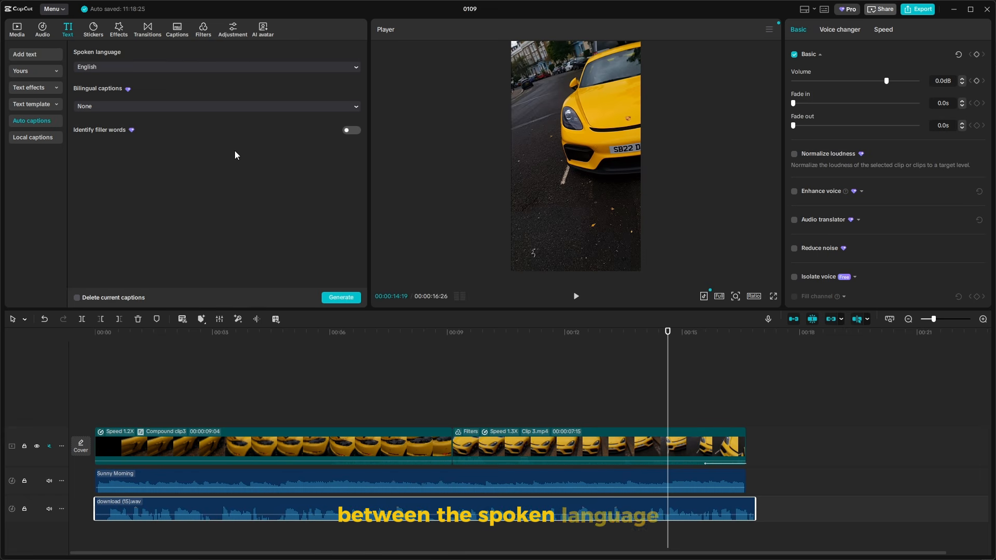
click(195, 67)
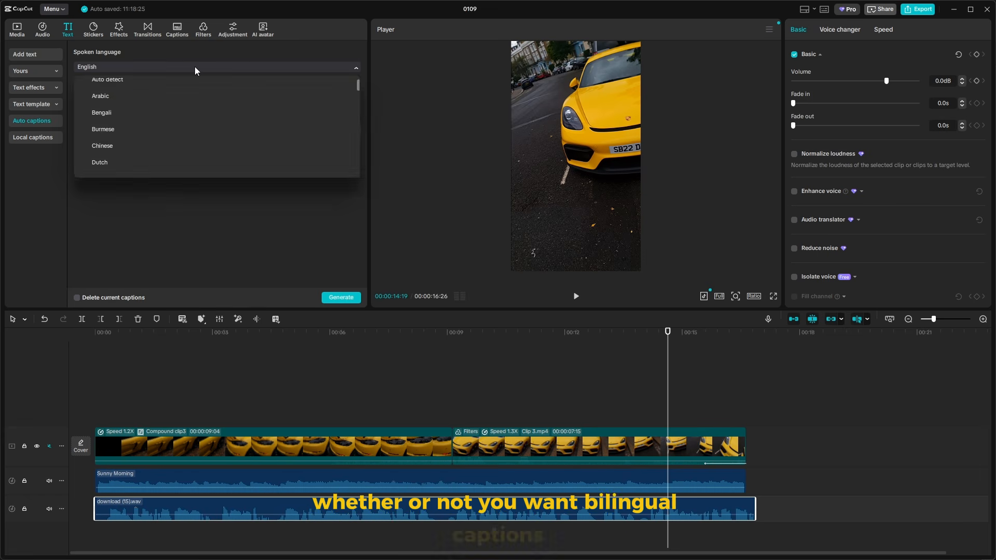
click(195, 67)
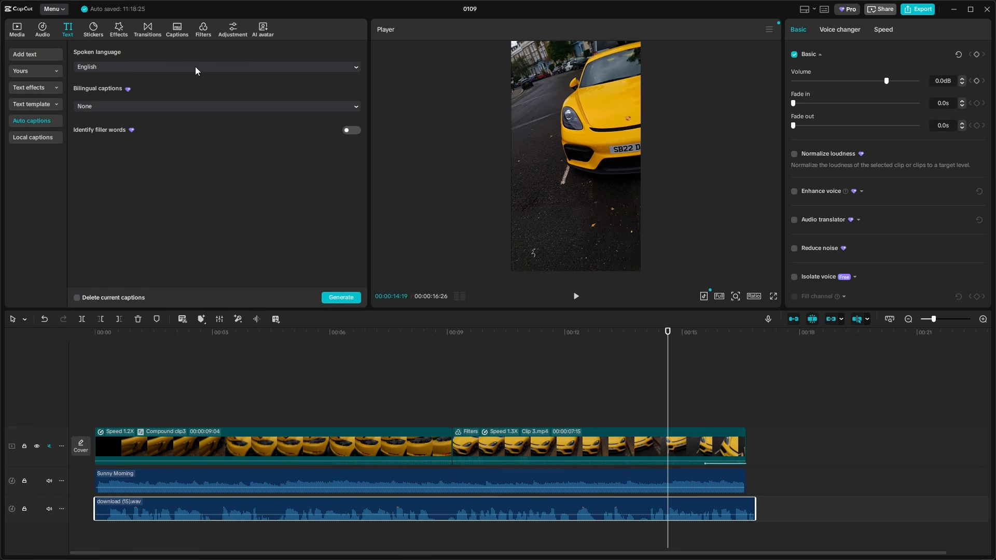
click(301, 109)
click(301, 109)
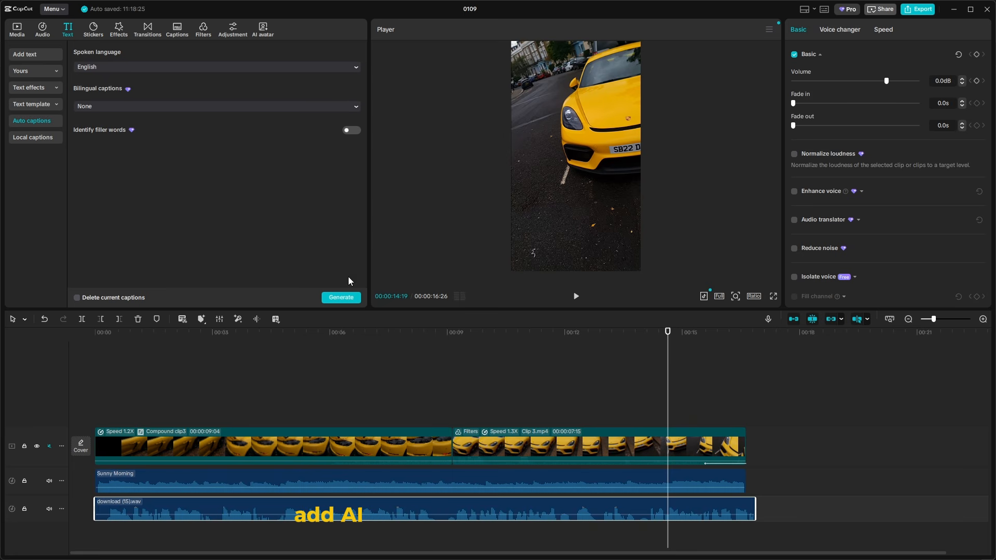
click(351, 132)
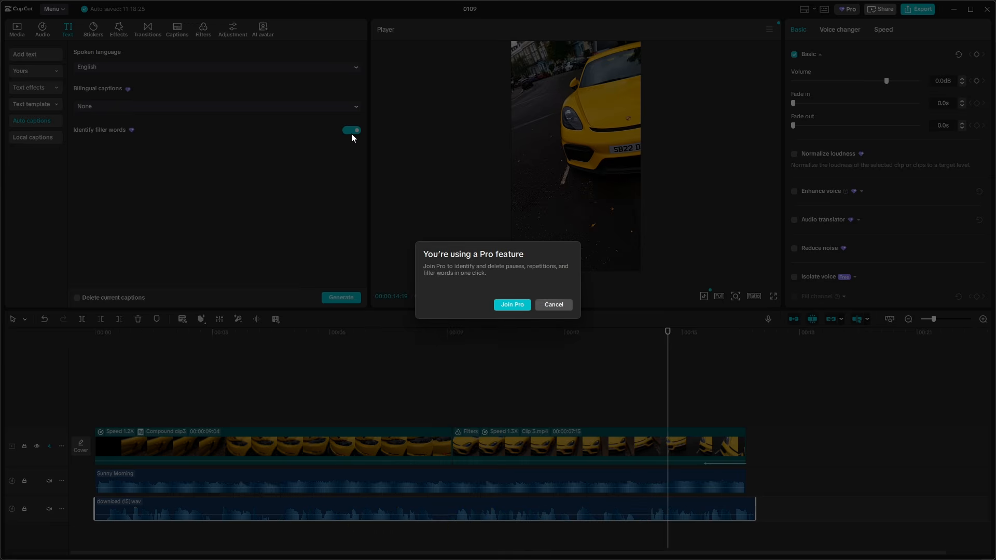
click(553, 305)
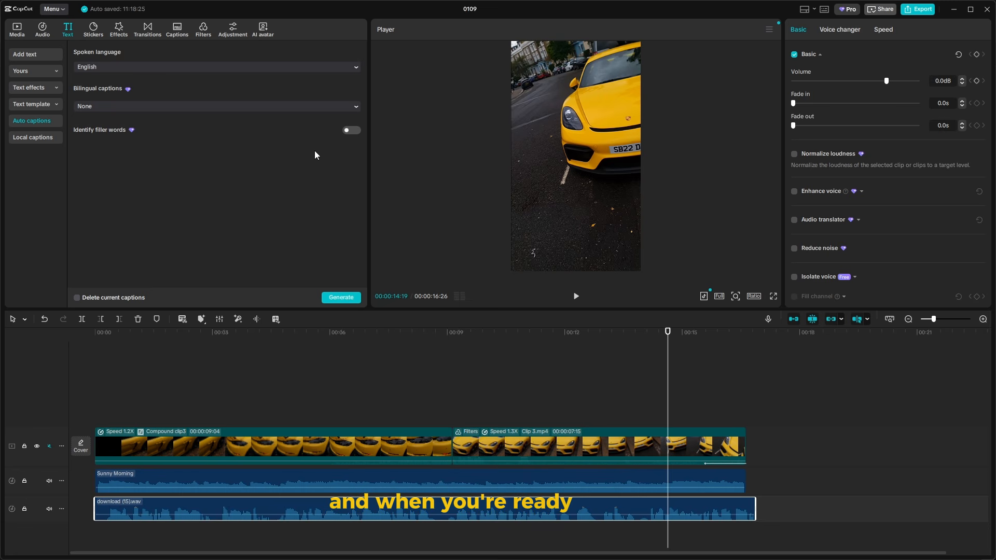
click(346, 300)
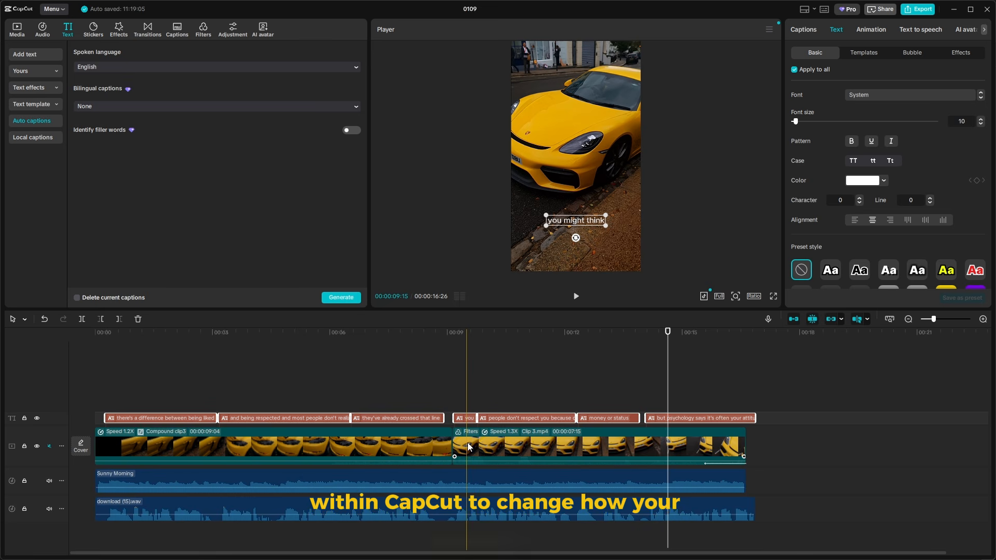
- Change the sixth caption to "Money or status" and open its basic text formatting settings
click(804, 30)
double_click(819, 207)
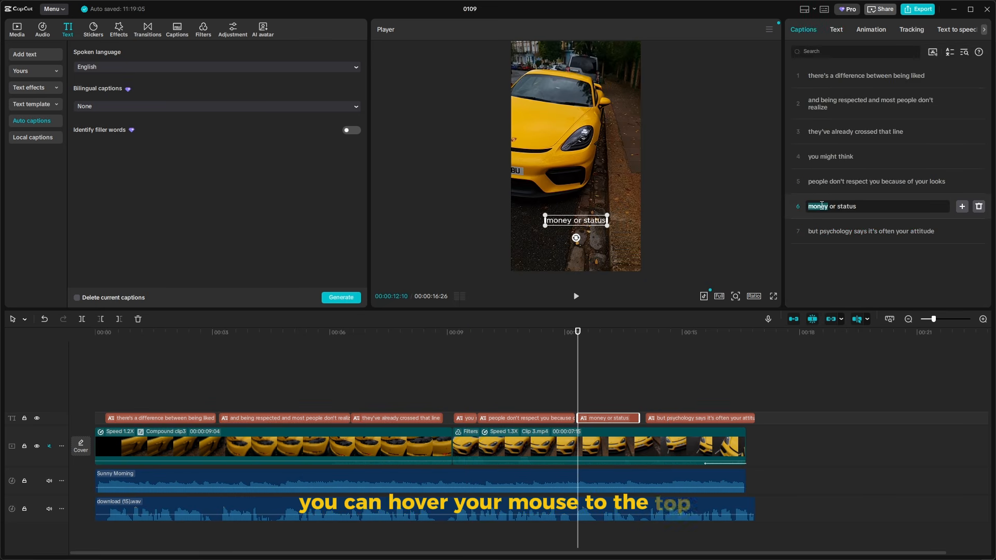
text(Money)
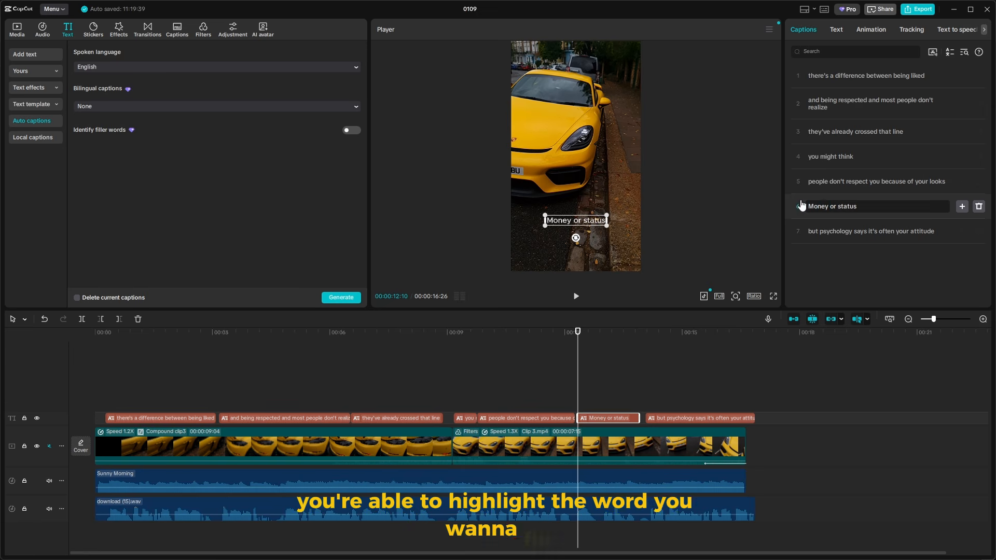
click(836, 27)
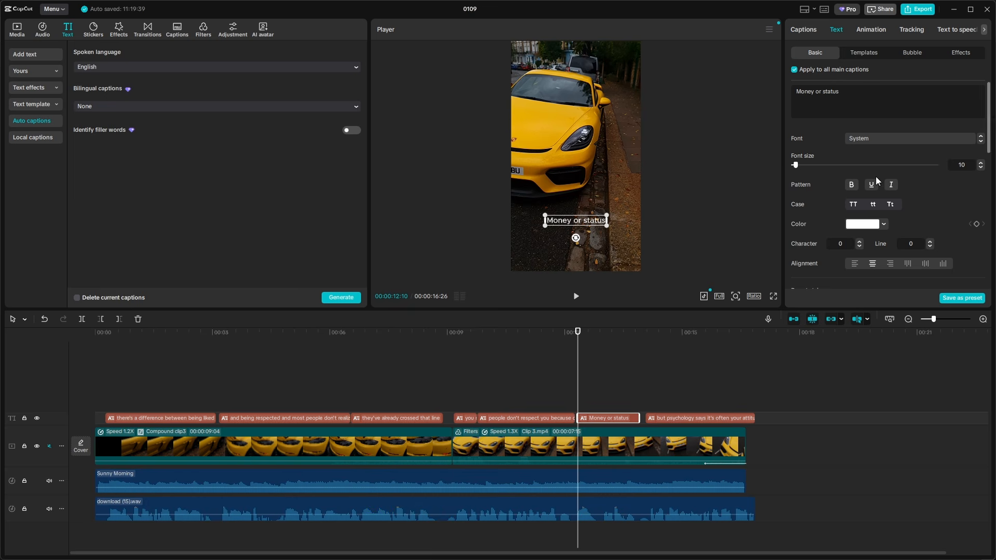
- Format all main captions in italic, switch their font to ZY Elegant and set the case to lowercase
scroll(898, 187, down, 2)
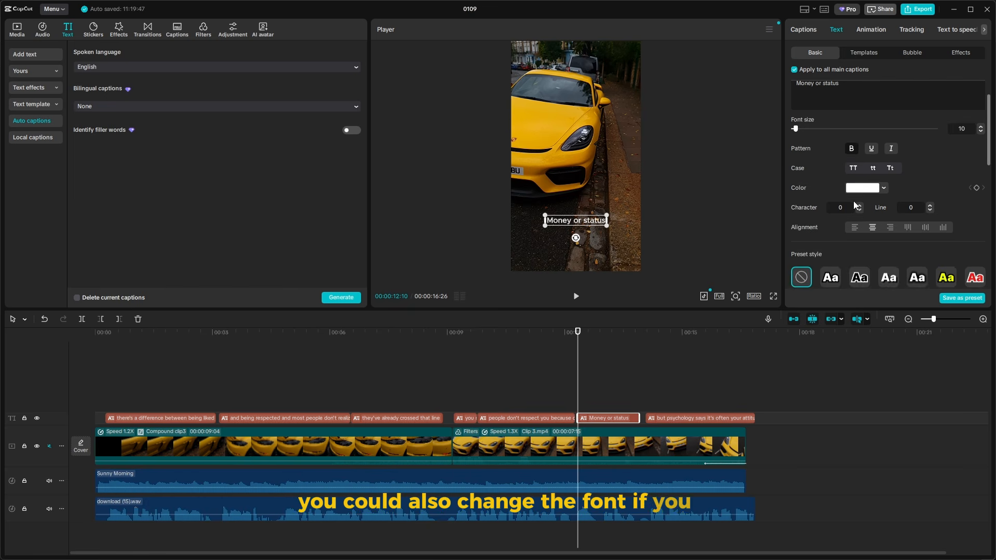
click(891, 148)
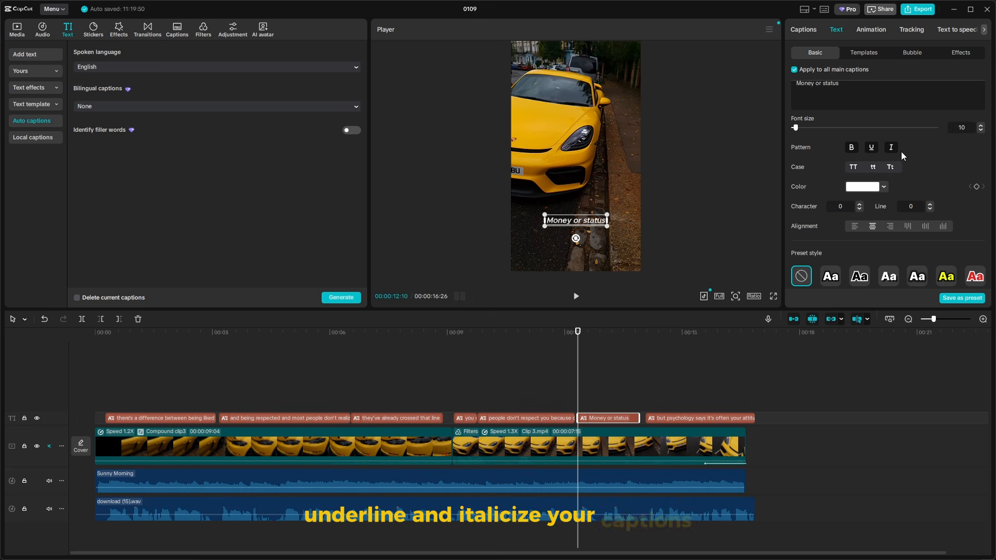
scroll(836, 163, up, 2)
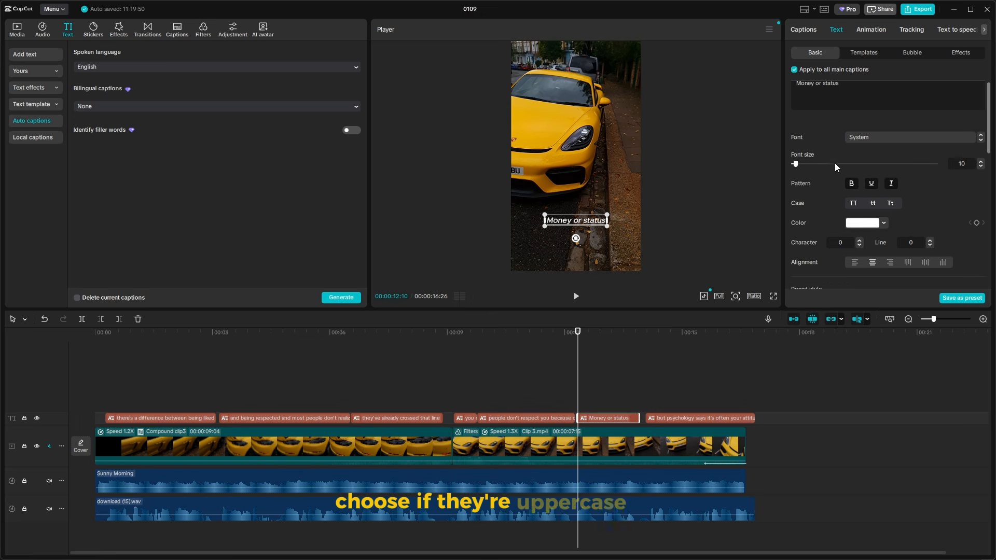
click(871, 139)
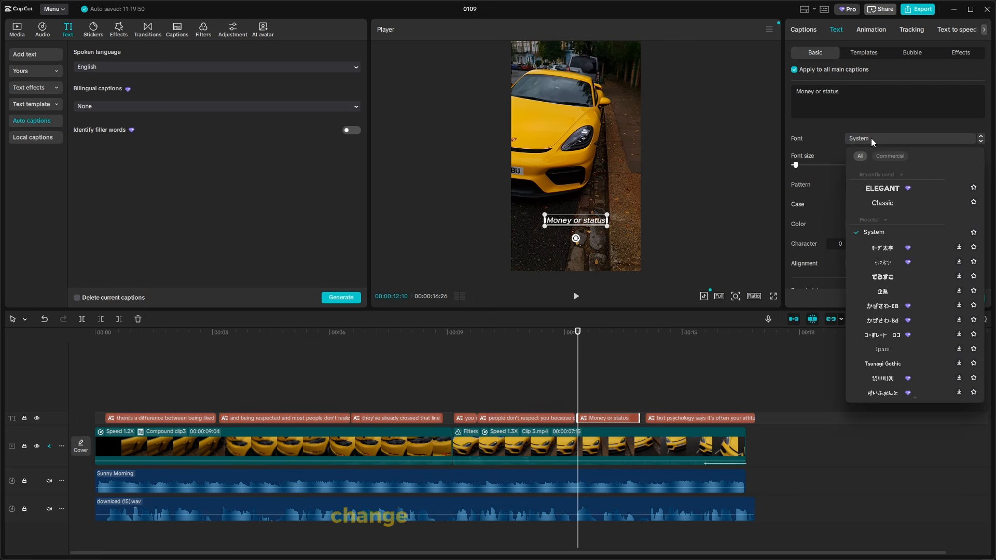
click(886, 190)
click(867, 204)
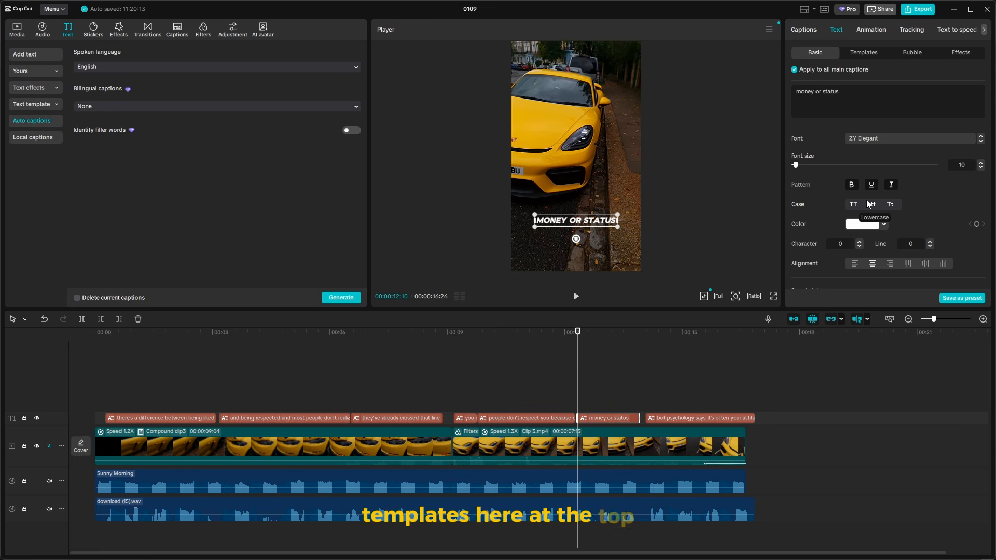
- Apply the uppercase text template with the purple word highlight to all captions and play the video from about 00:00:01:19 to preview it
click(862, 52)
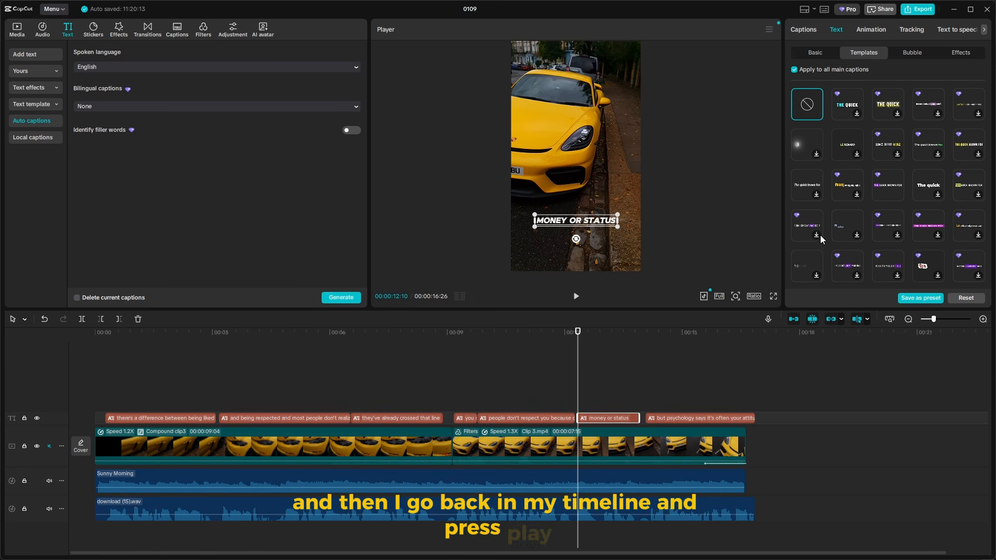
click(887, 189)
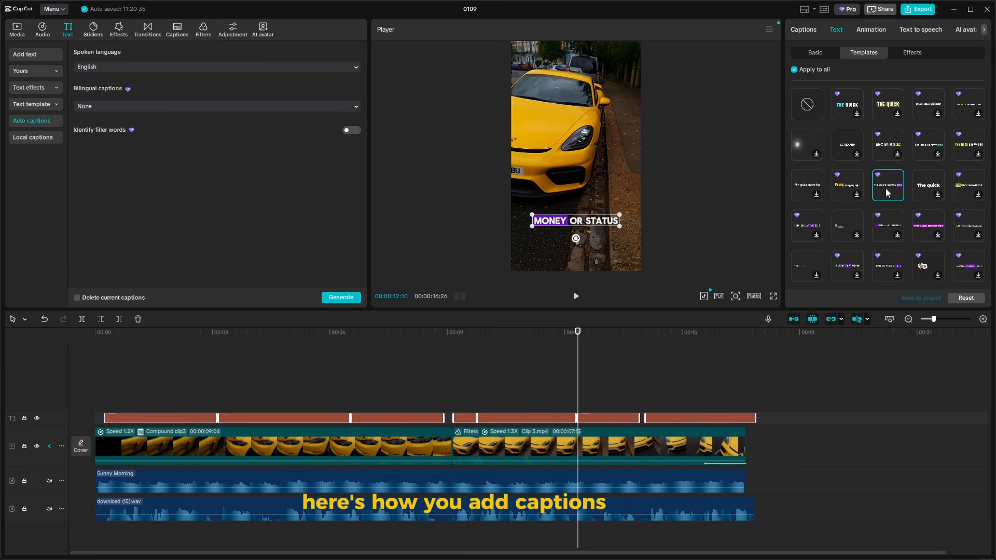
click(160, 371)
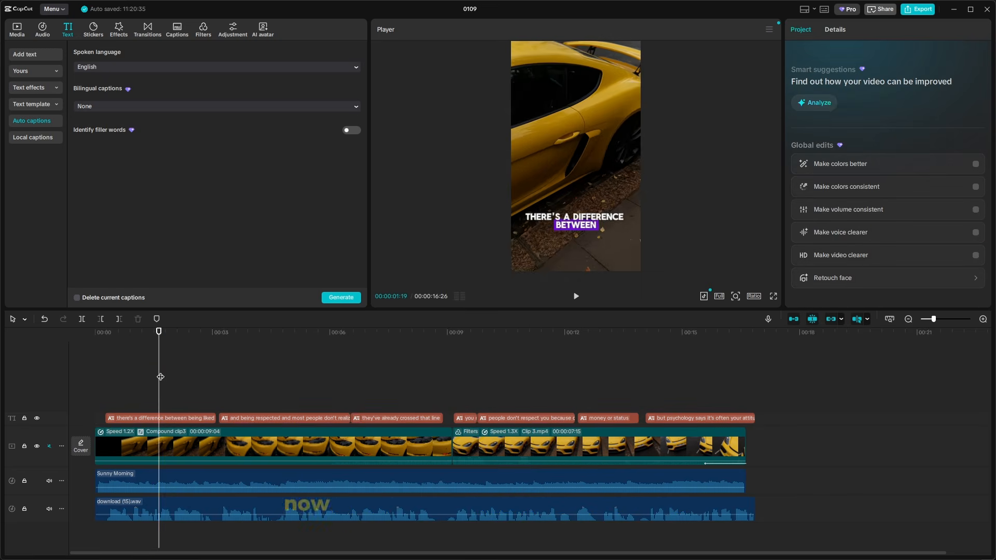
key(space)
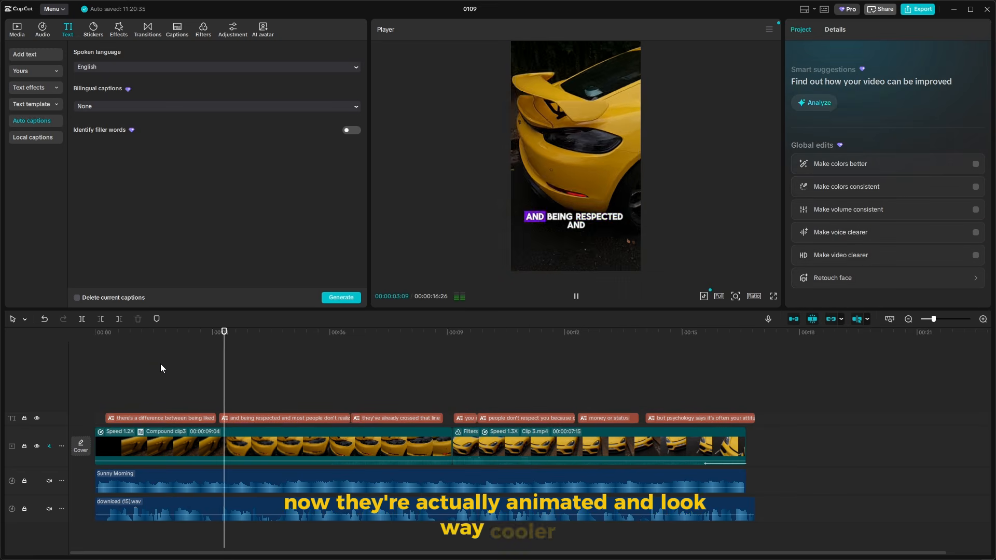
key(space)
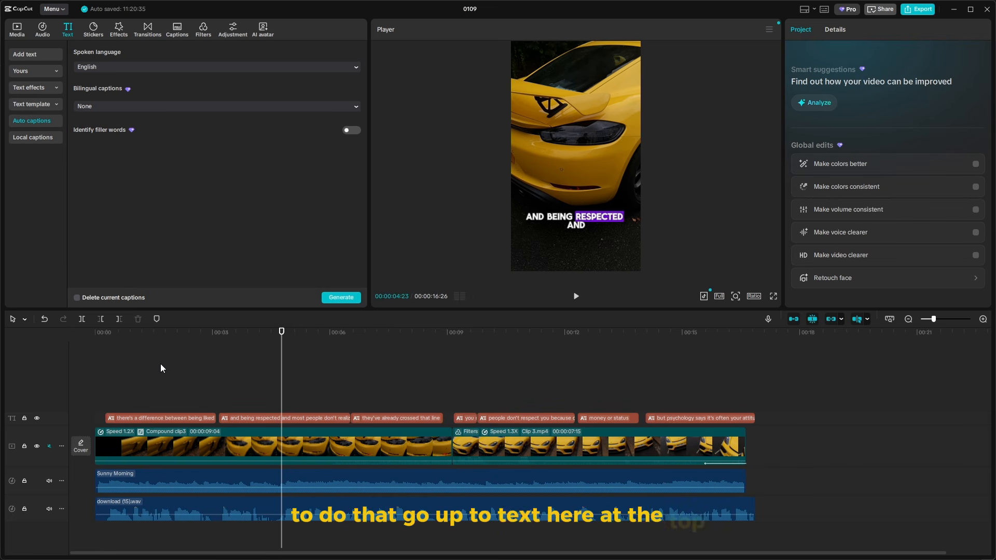
- Add a default text clip on a new track above the second caption, deleting the first copy placed at the playhead
click(25, 54)
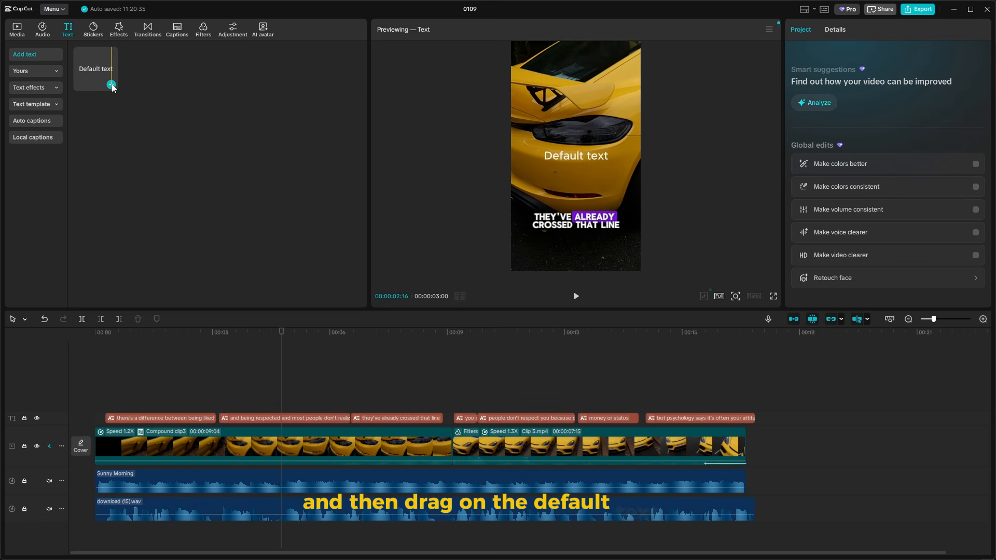
click(112, 86)
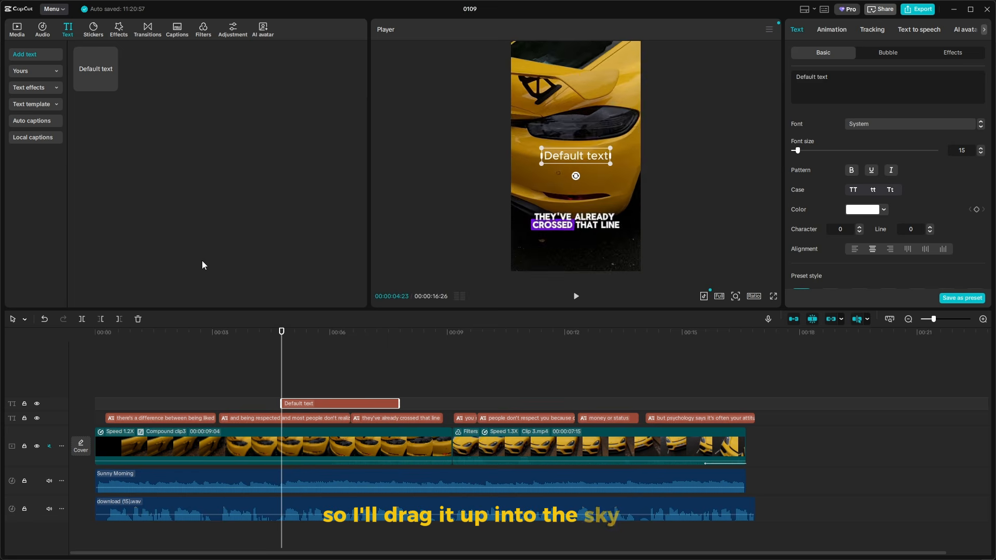
click(136, 321)
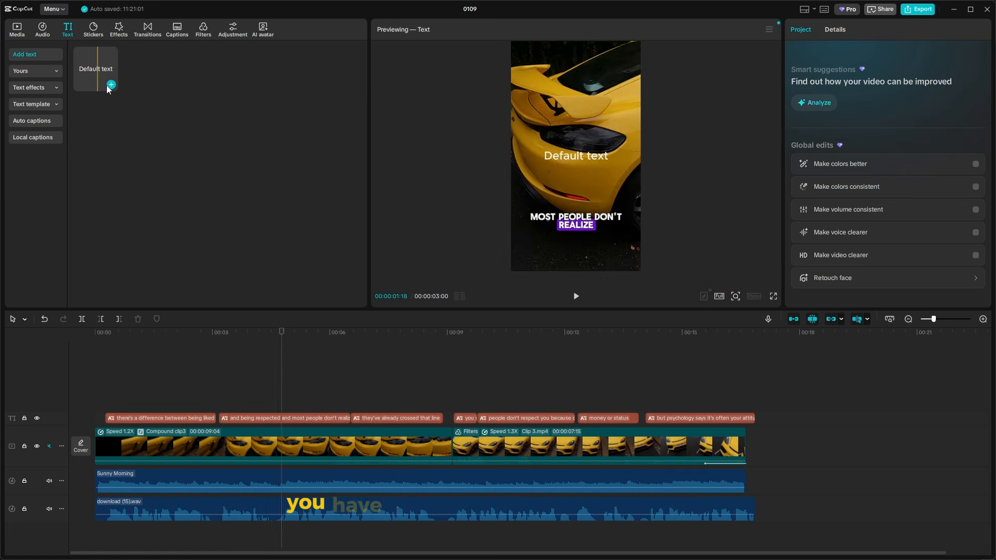
drag(106, 85, 246, 401)
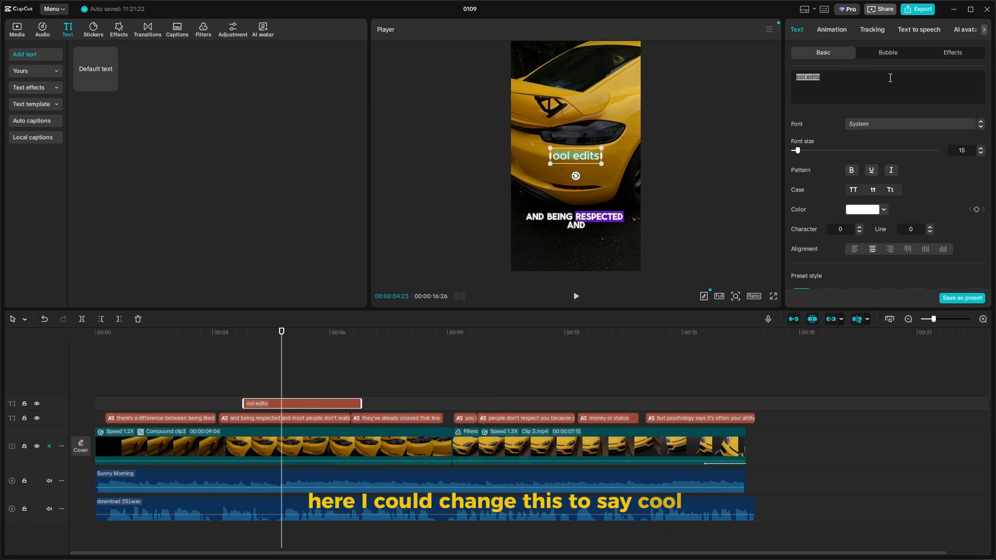
- Change the default text to "cool edits" and apply the preset style with green letters on a black background
text(cool ed)
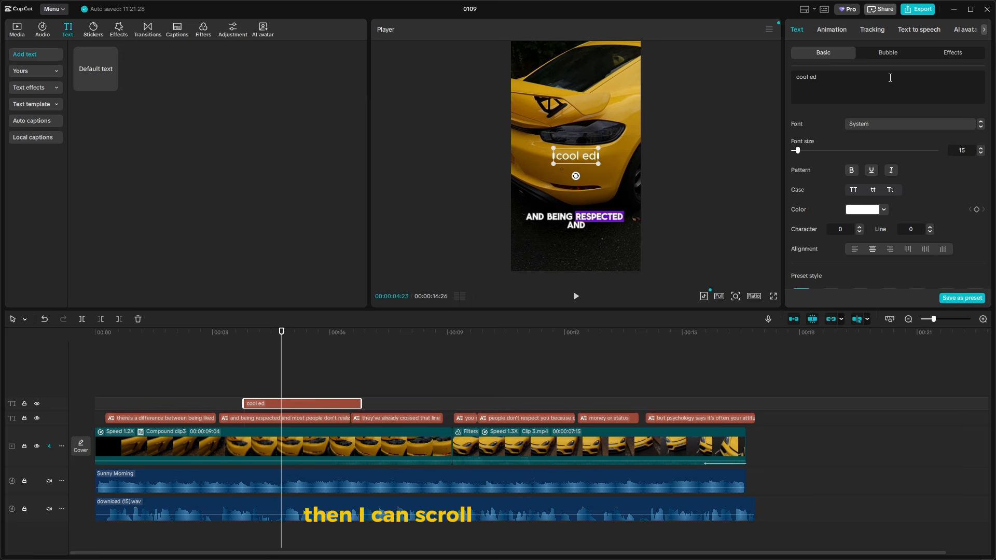
text(its)
scroll(887, 207, down, 3)
click(888, 223)
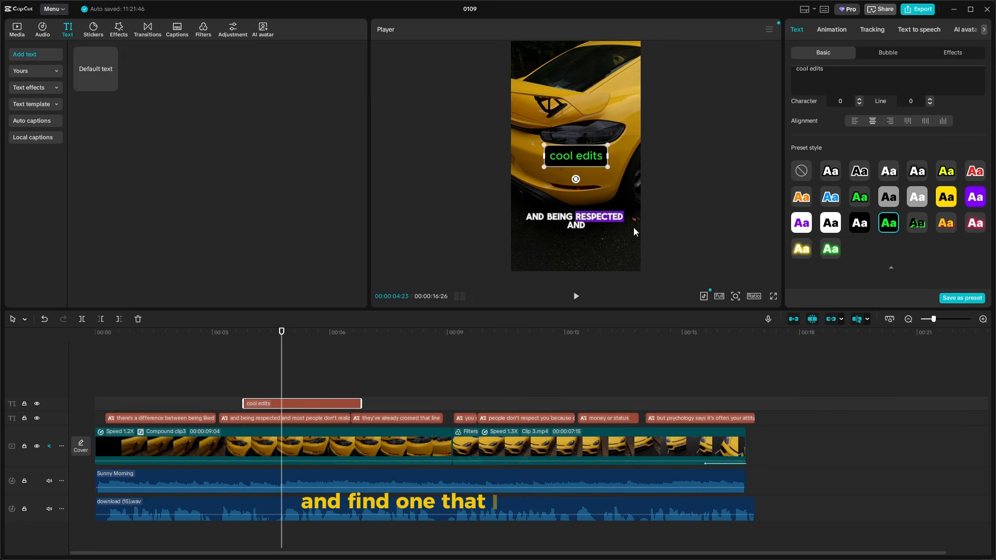
- Move the "cool edits" title to the upper part of the frame, centred, and convert it to uppercase
drag(580, 163, 583, 90)
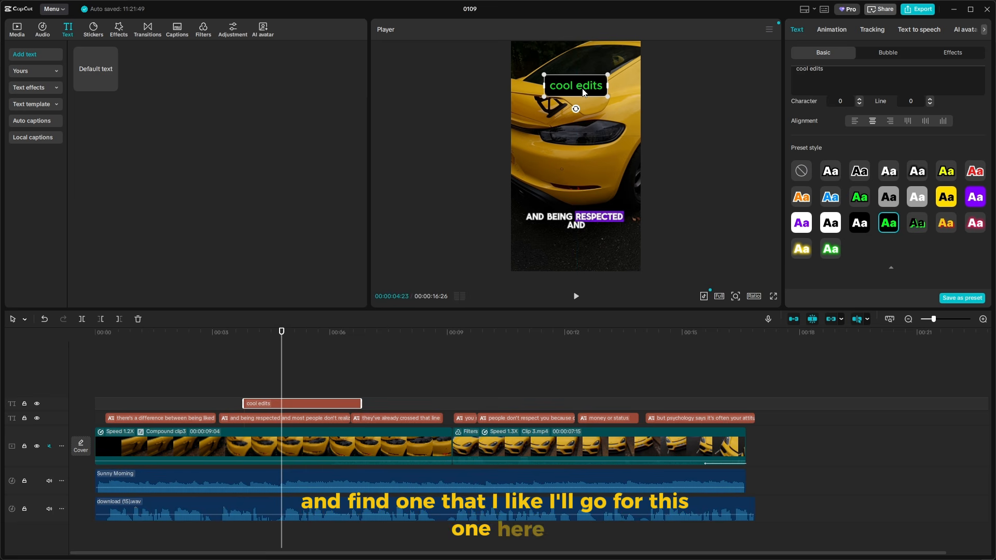
scroll(929, 146, up, 3)
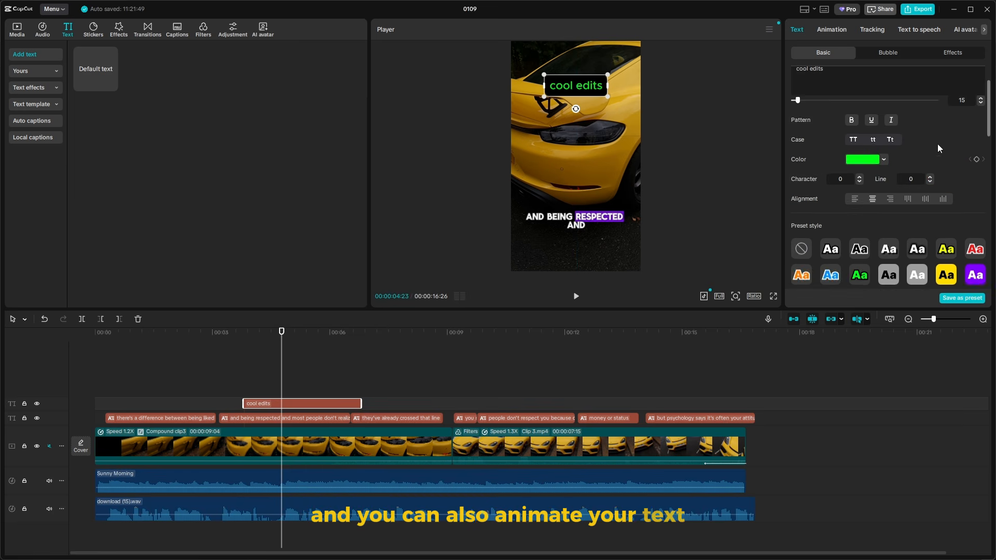
click(857, 191)
- Look through the text's In, Out and Loop animations, and apply the Typewriter entrance animation to the COOL EDITS title
click(832, 30)
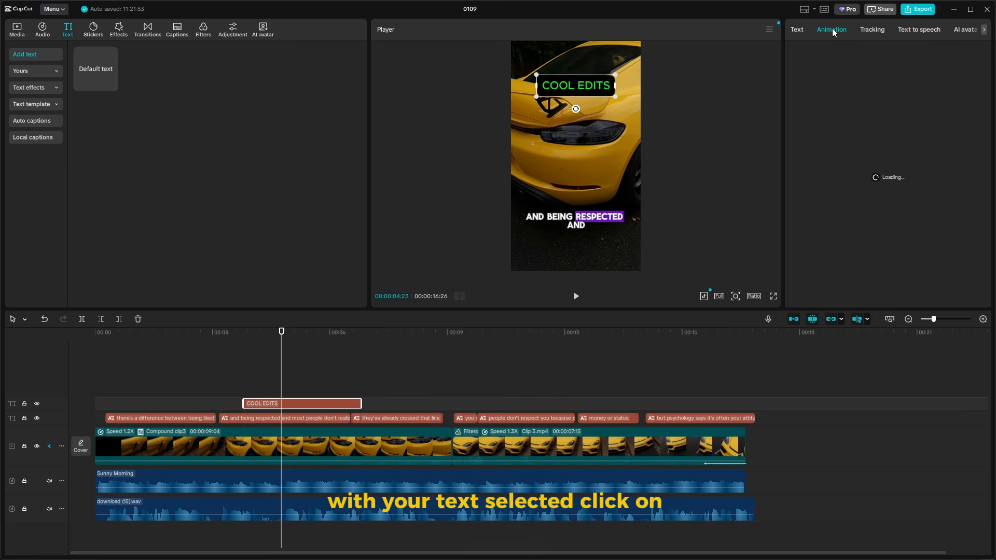
click(886, 56)
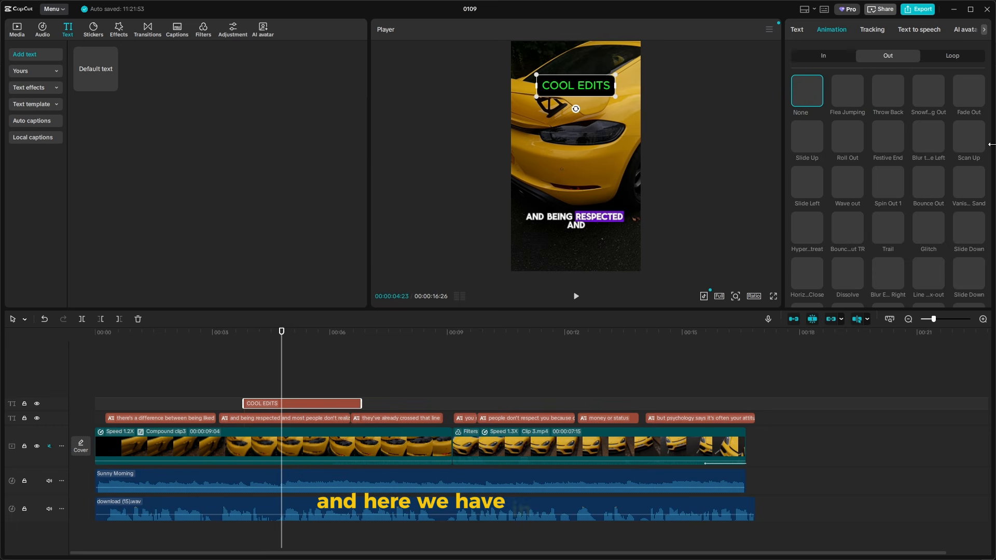
click(962, 61)
click(838, 59)
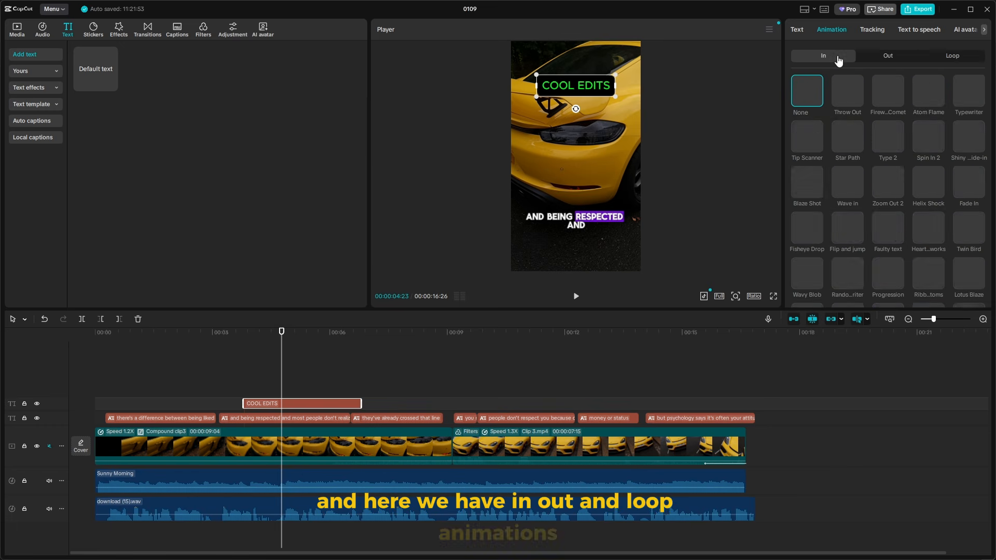
click(972, 95)
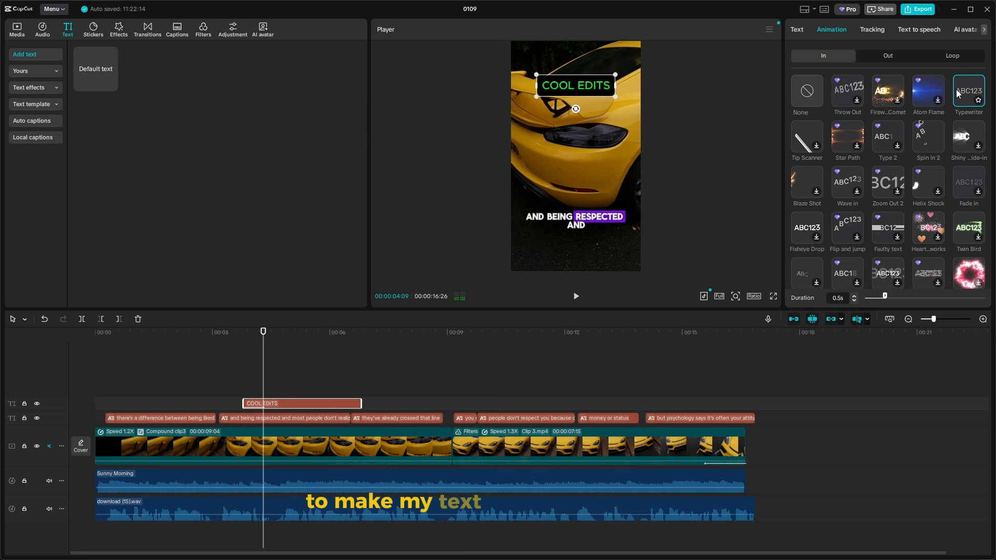
- Apply the Fade Out exit animation to the COOL EDITS title and play the video from shortly before it to preview the result
click(896, 62)
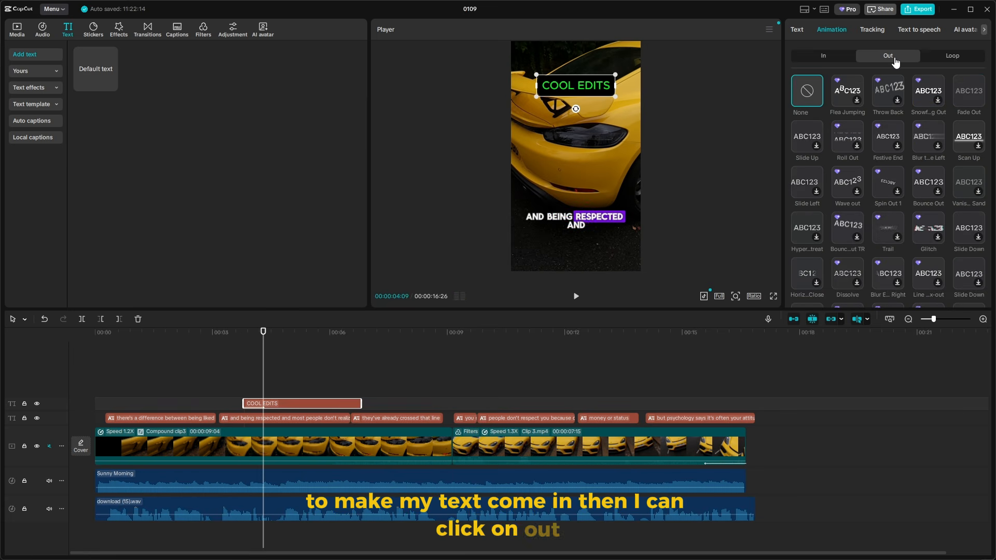
click(976, 94)
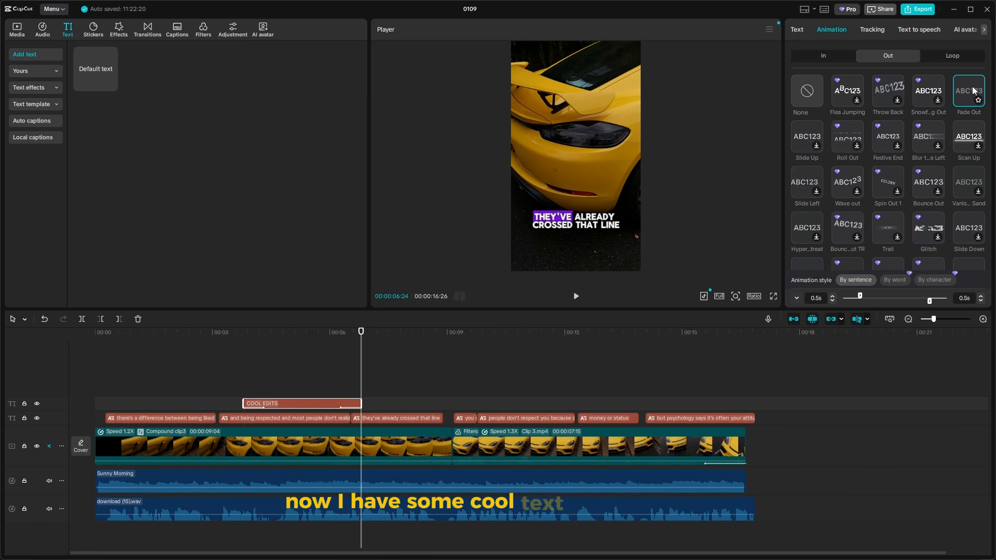
click(195, 369)
key(space)
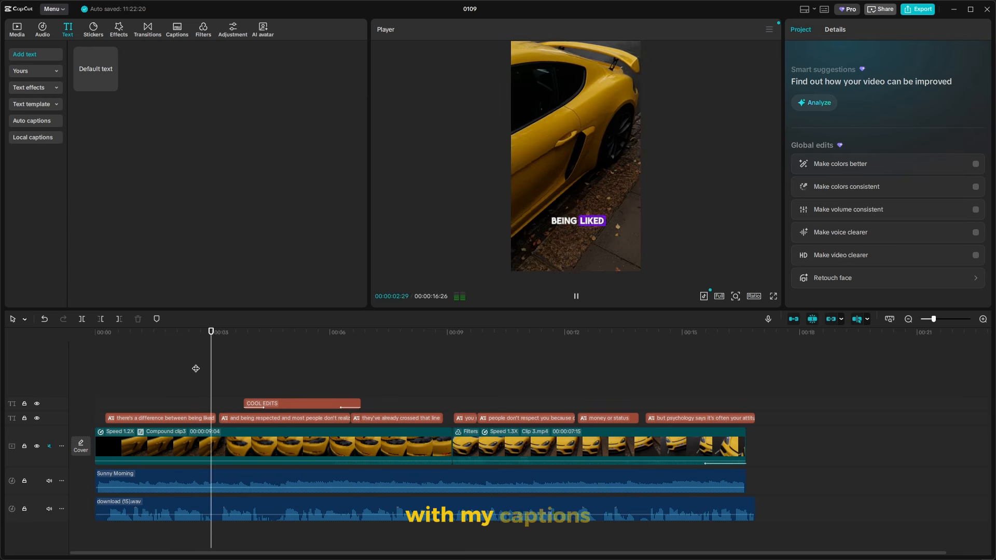